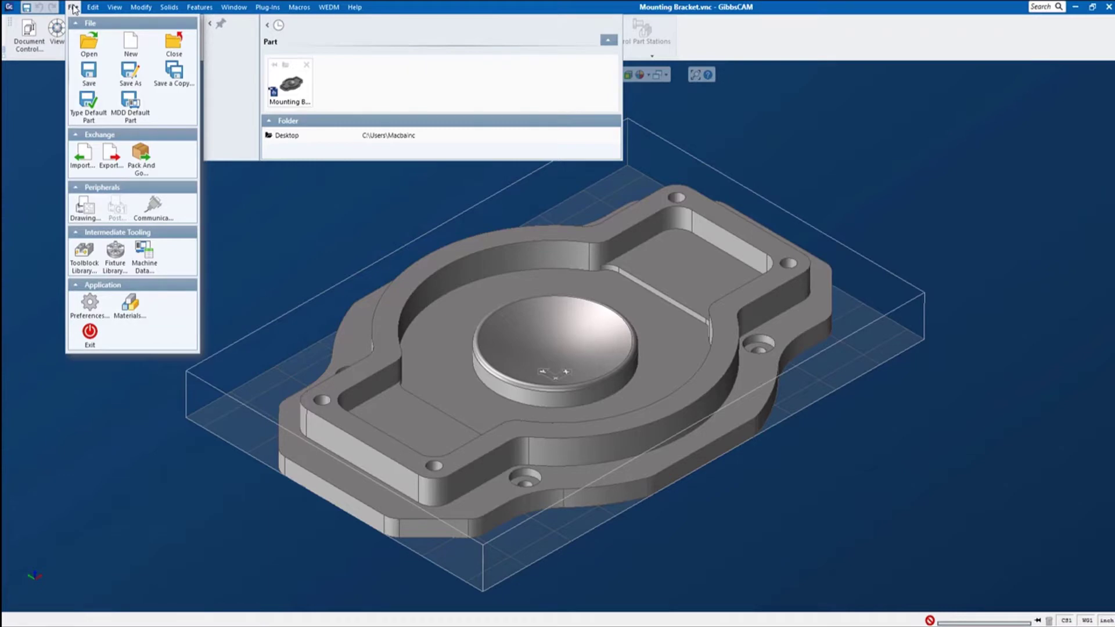
Browse the Edit menu with Select Special, then the View and Modify menus, and close them
left_click(94, 8)
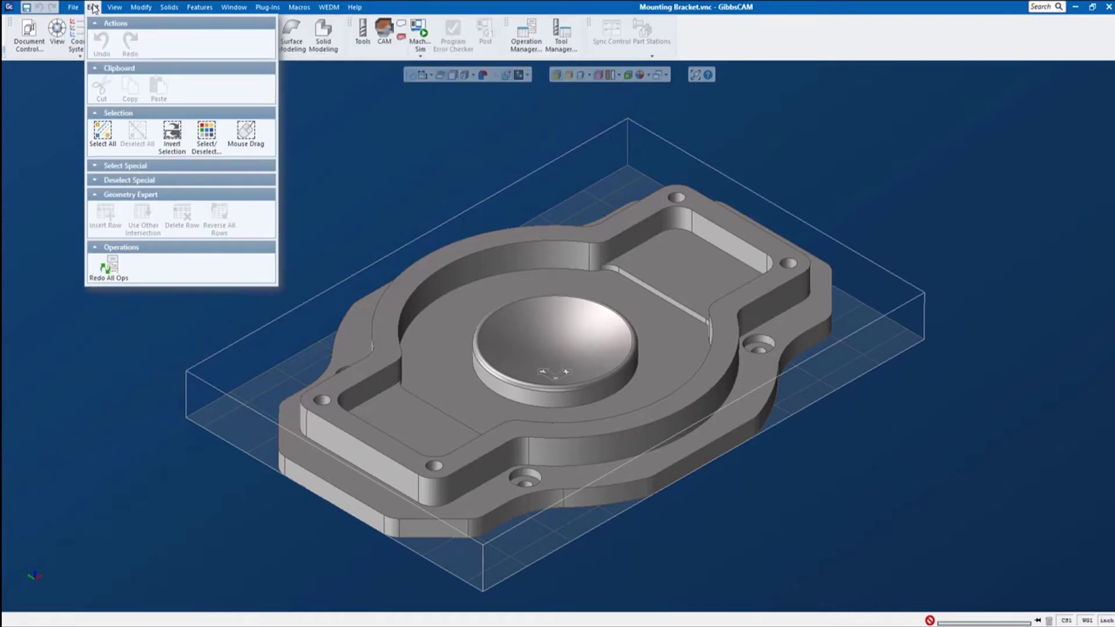
left_click(106, 166)
left_click(114, 8)
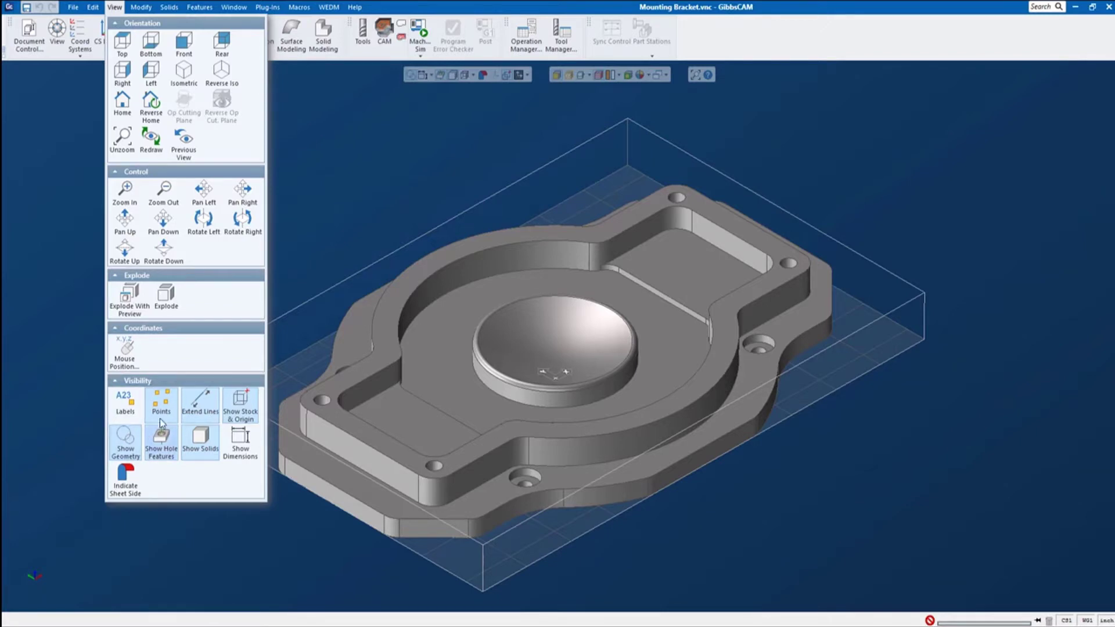
left_click(140, 8)
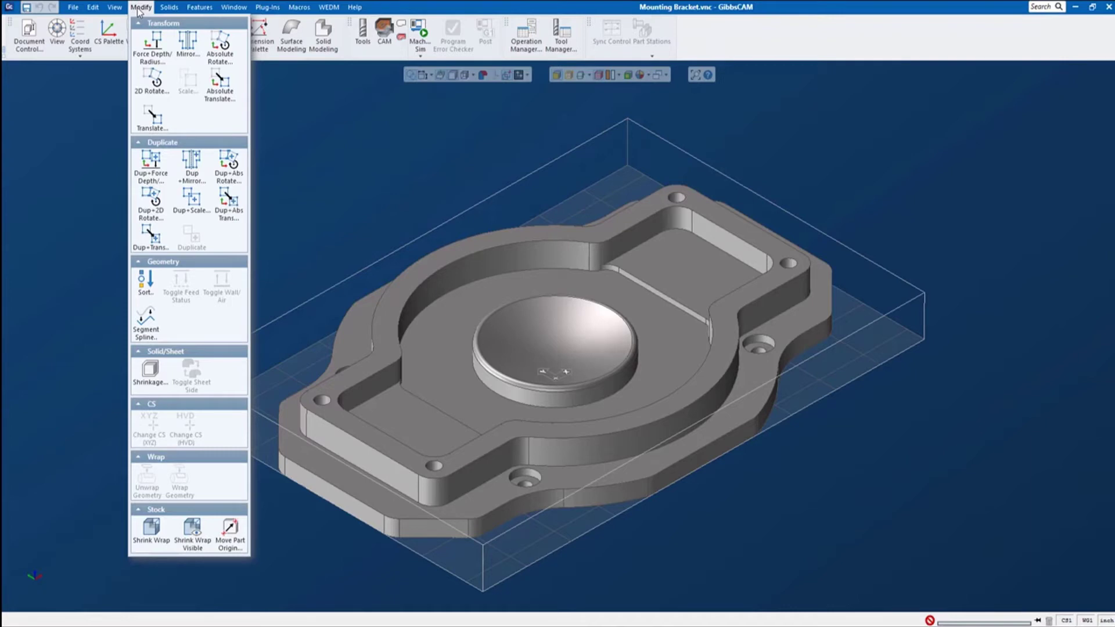
left_click(70, 165)
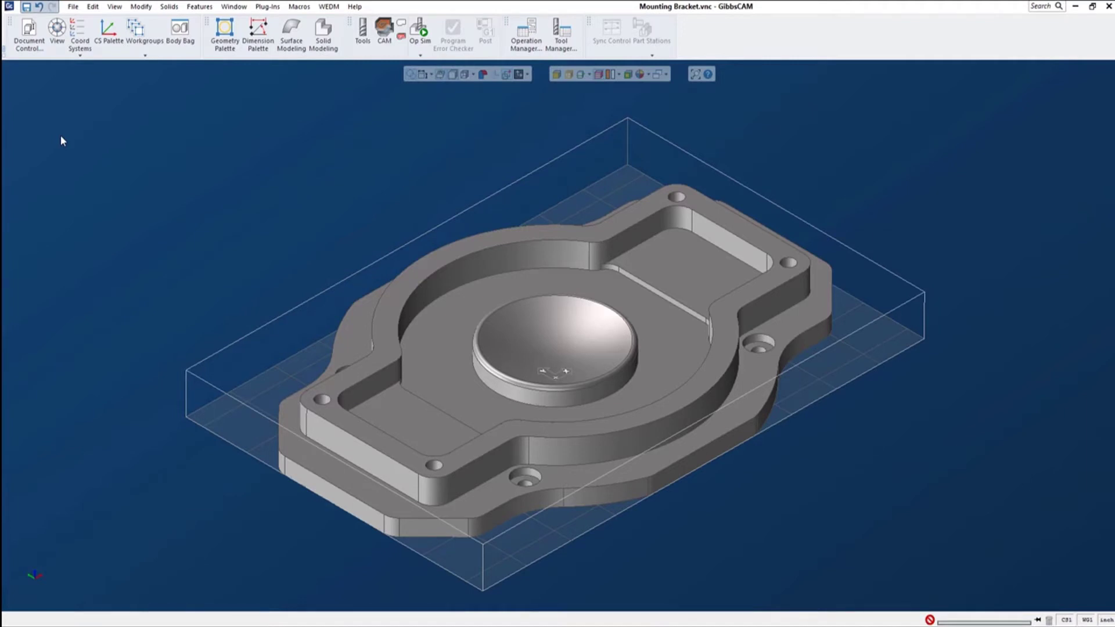
left_click(30, 41)
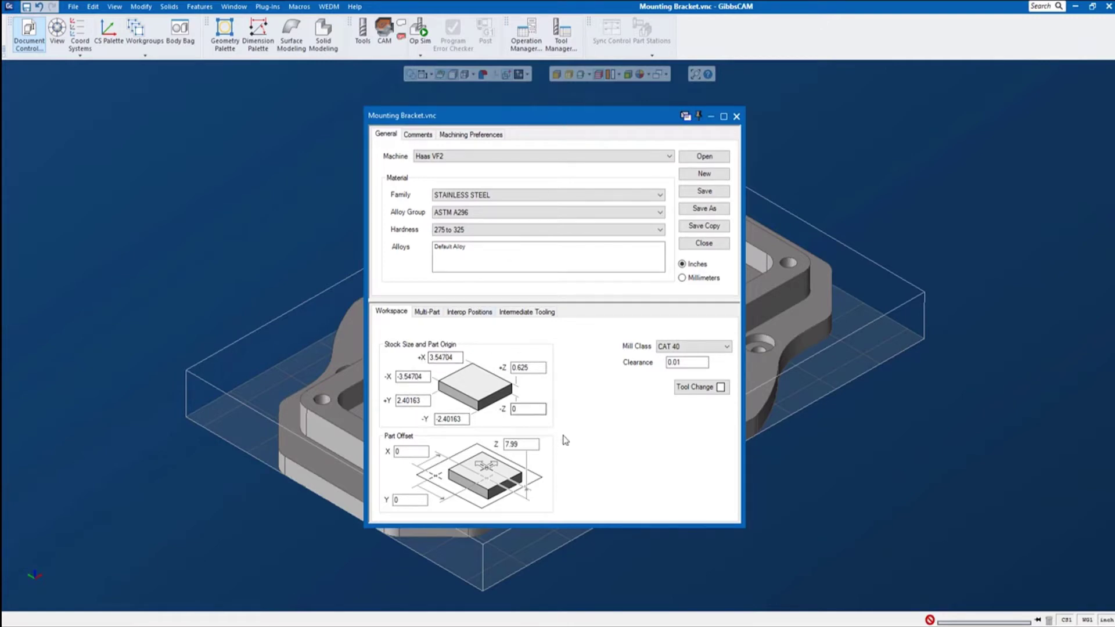
left_click(737, 116)
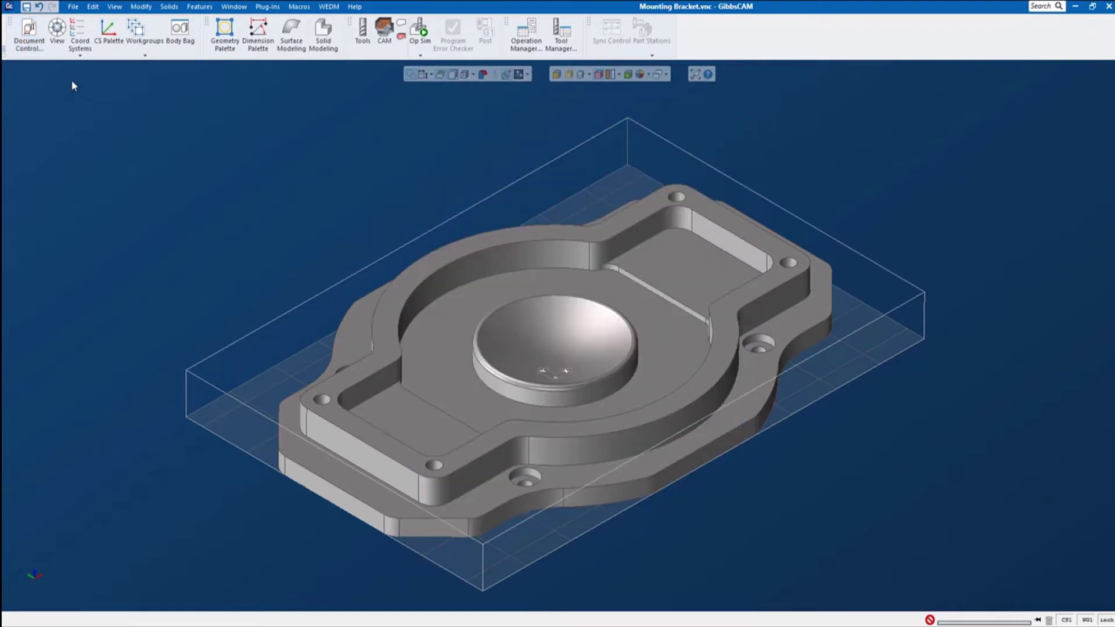
Move the View palette aside and view the bracket from Top, Front, Right, then Isometric
left_click(56, 32)
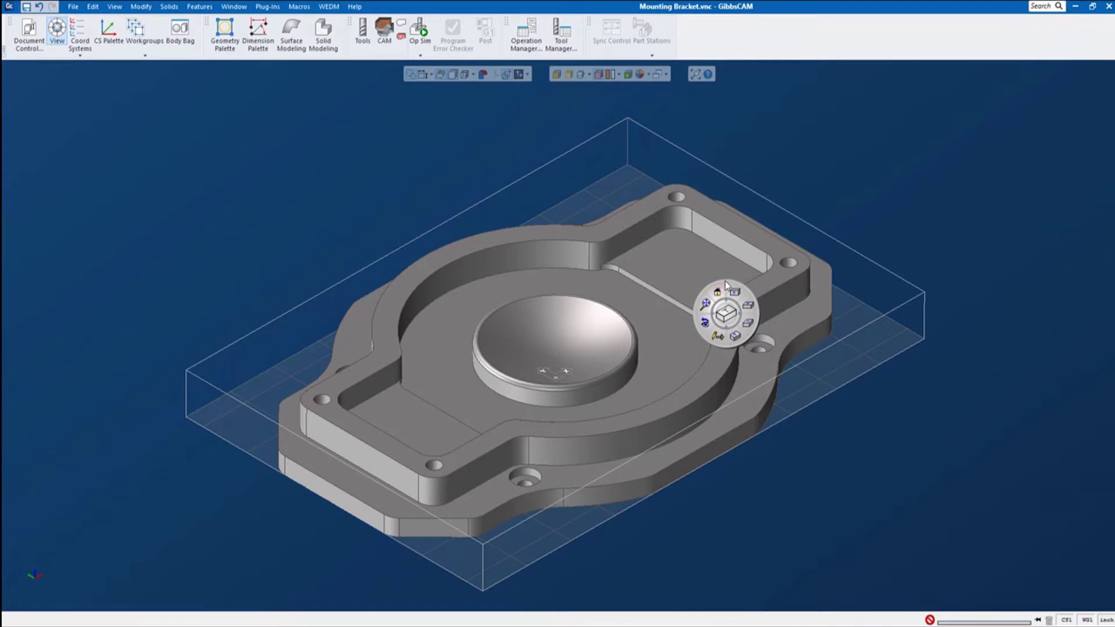
left_click_drag(725, 284, 935, 81)
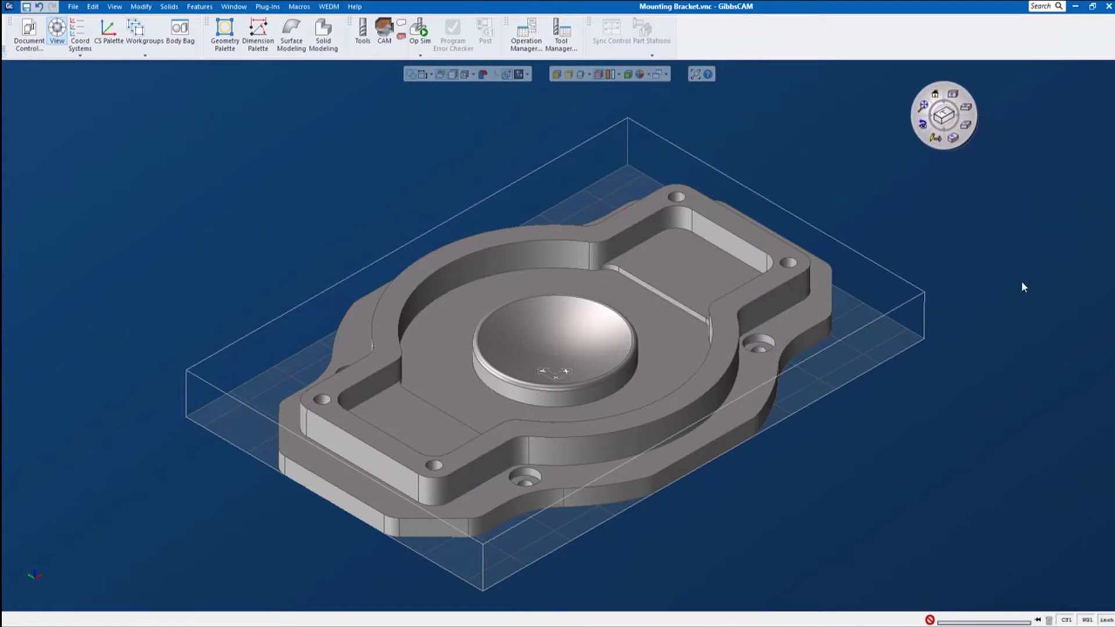
left_click(952, 95)
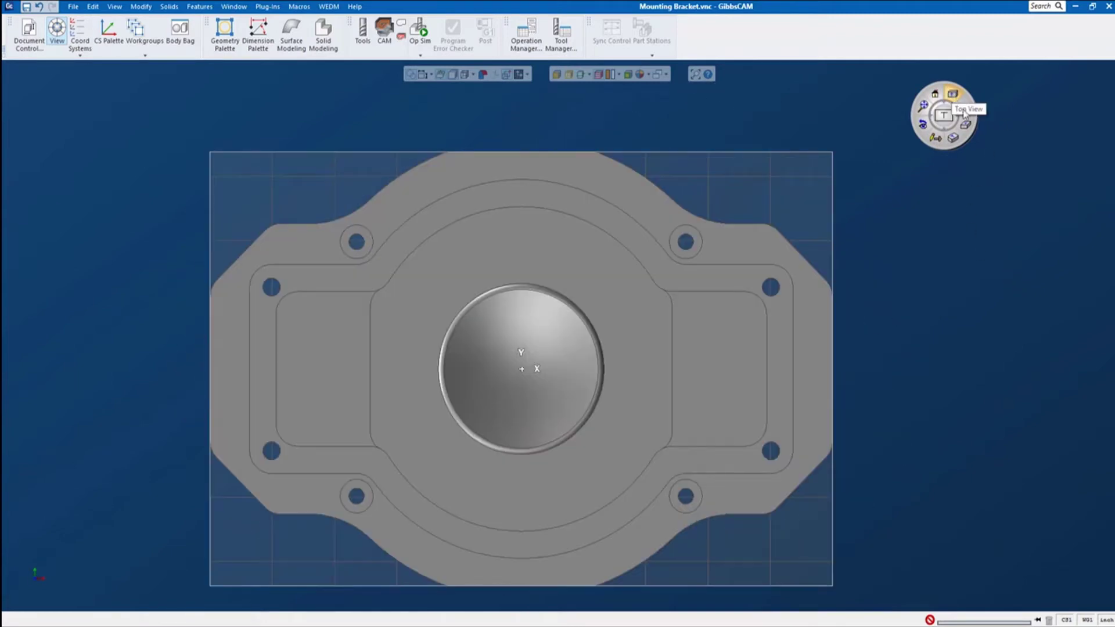
left_click(967, 109)
left_click(967, 124)
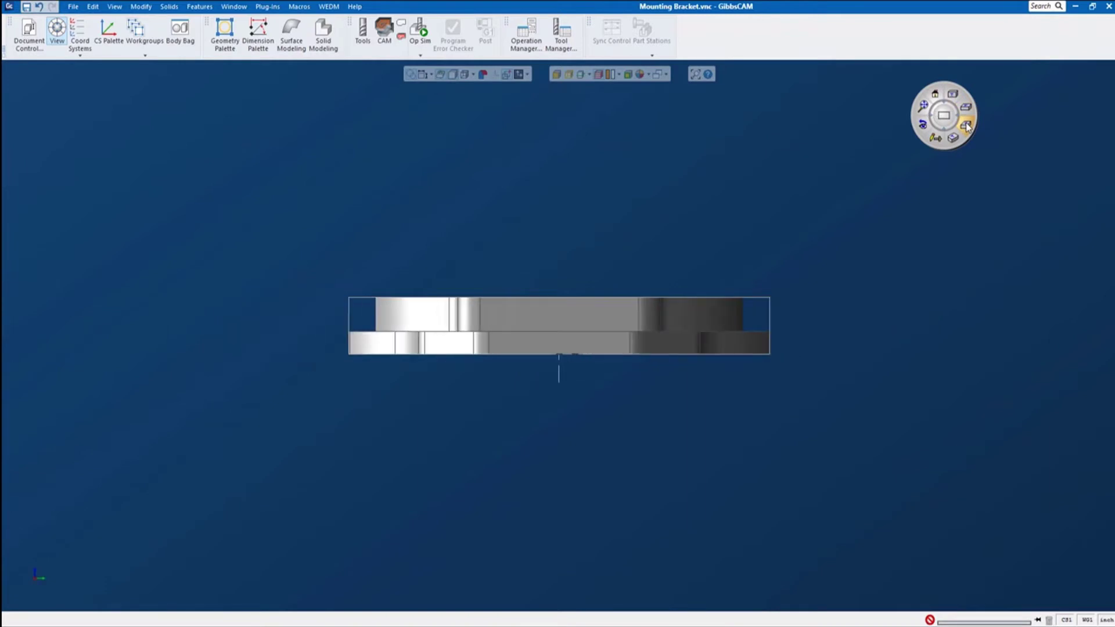
left_click(954, 139)
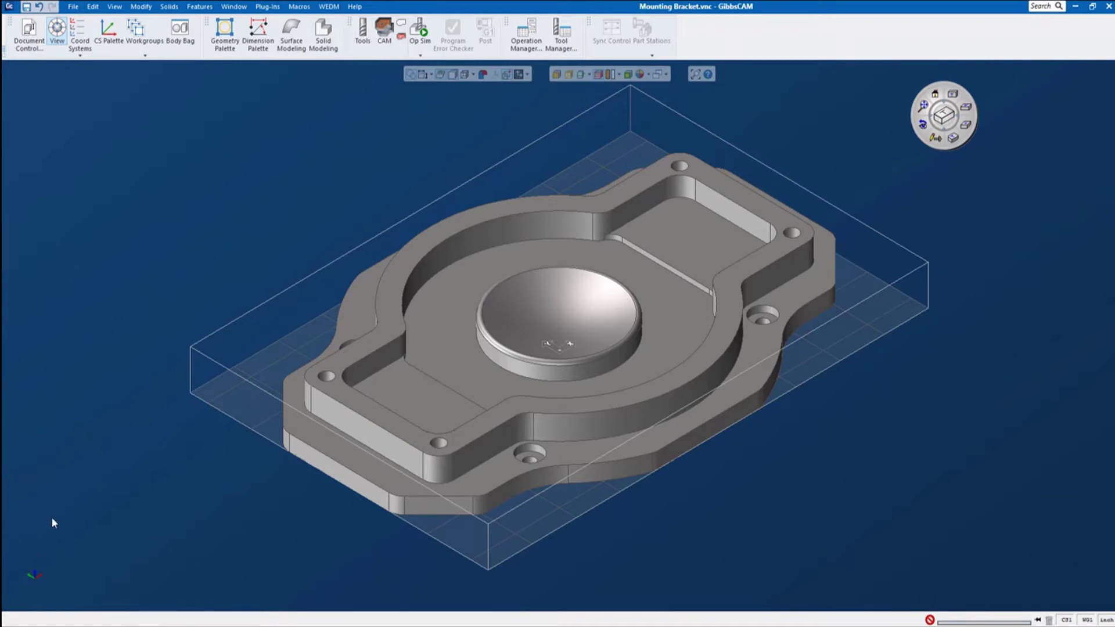
Close the View palette and bring up the Tools tile list
mouse_move(34, 576)
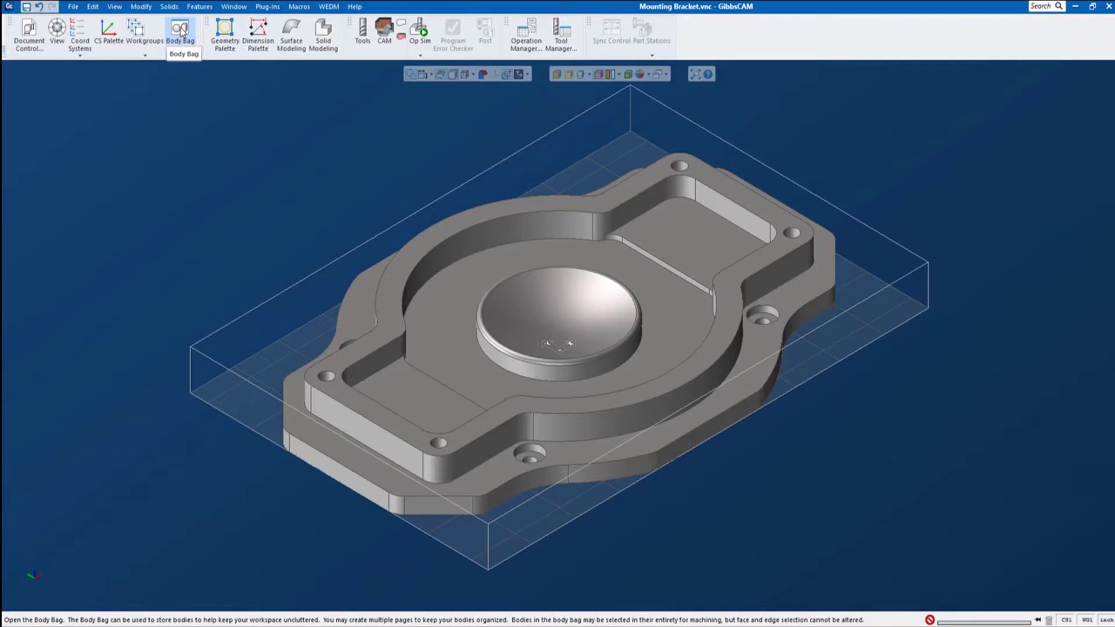
left_click(180, 32)
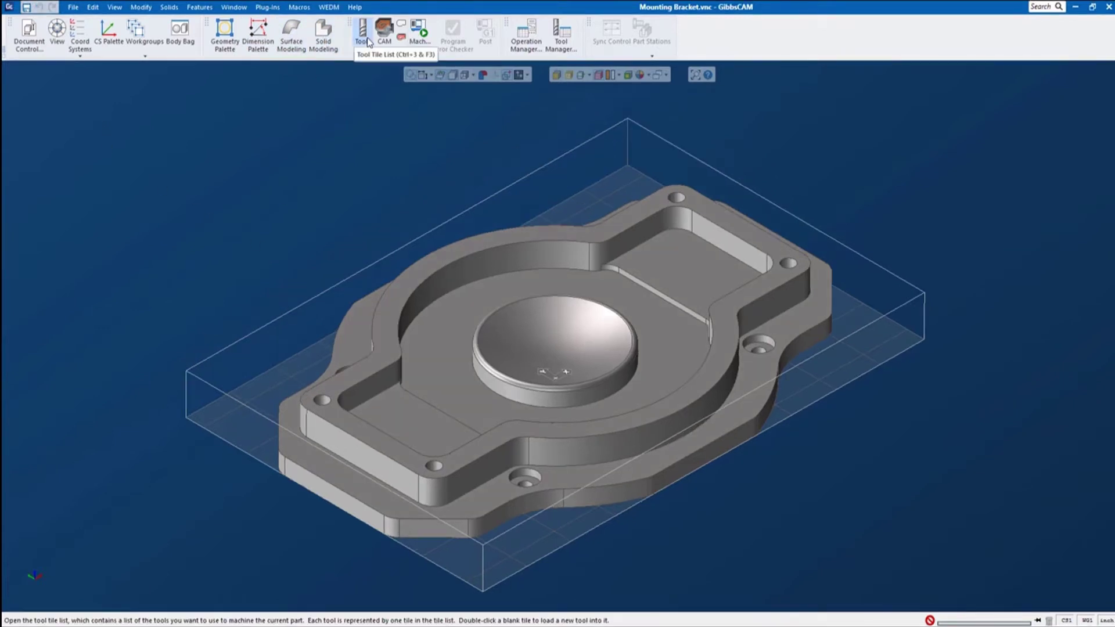
left_click(362, 35)
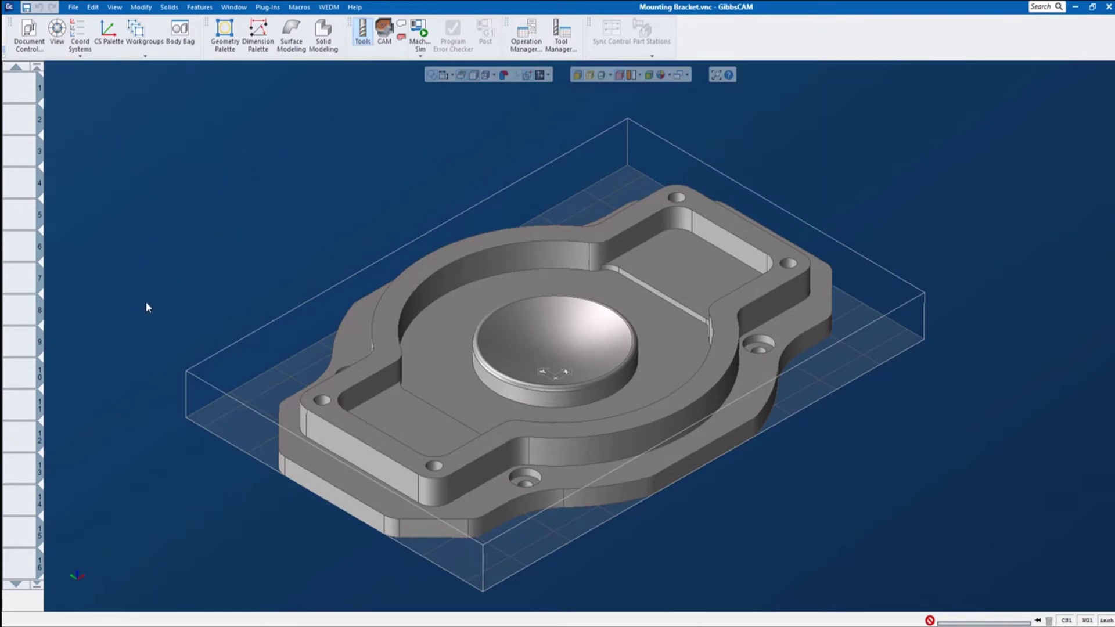
Switch to CAM mode and create a new milling tool in tile 1
left_click(384, 35)
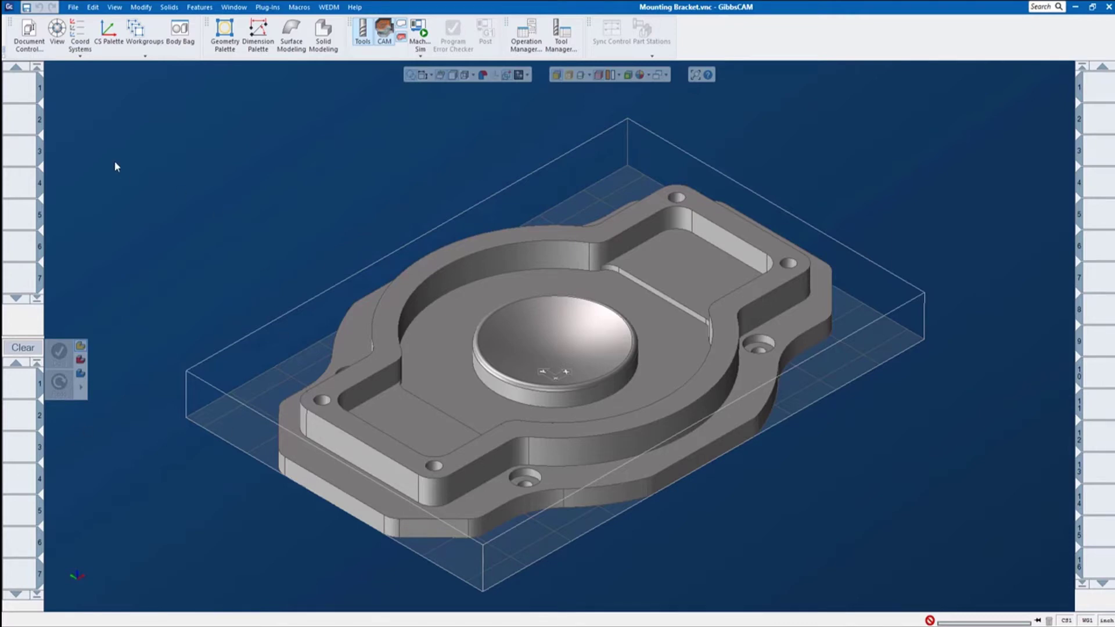
double_click(16, 96)
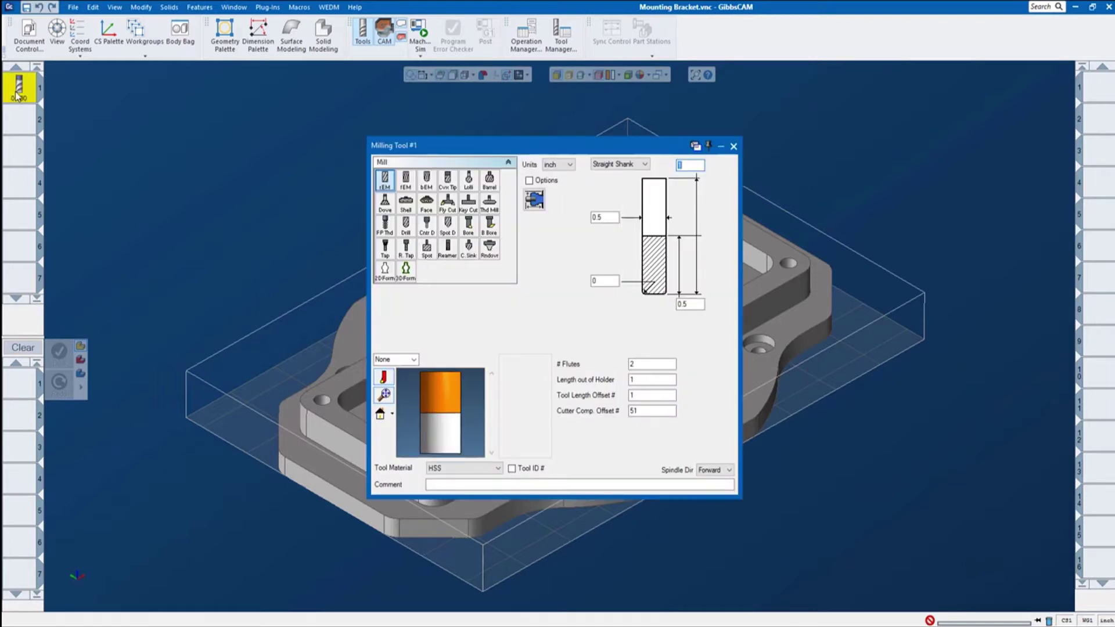
Set tool 1's length to 3 and flute length to 1
left_click_drag(584, 139, 387, 98)
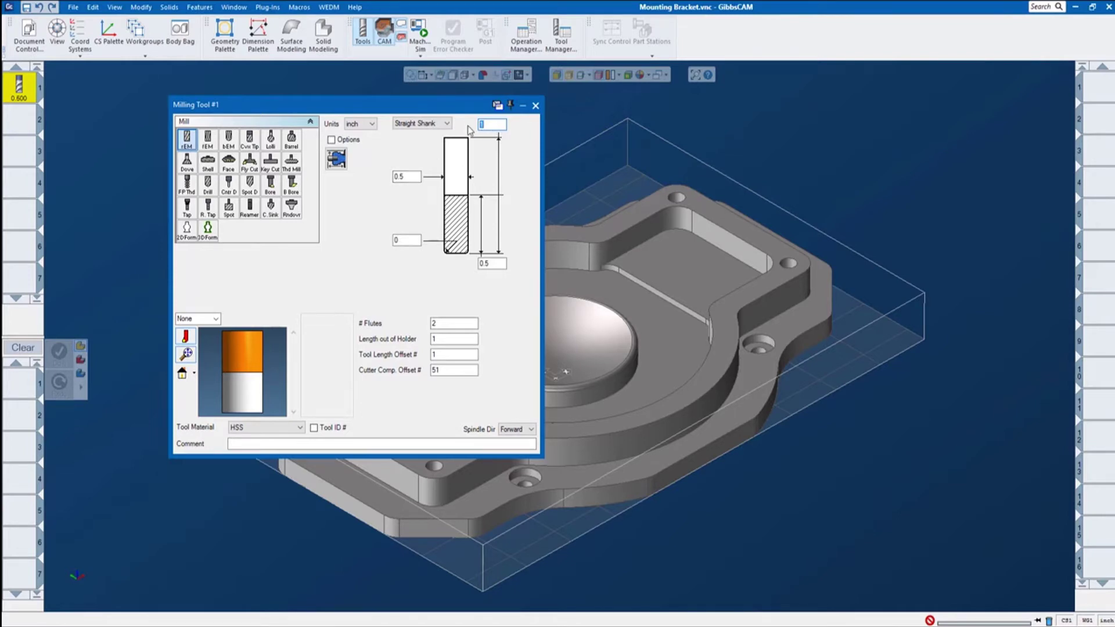
type("3")
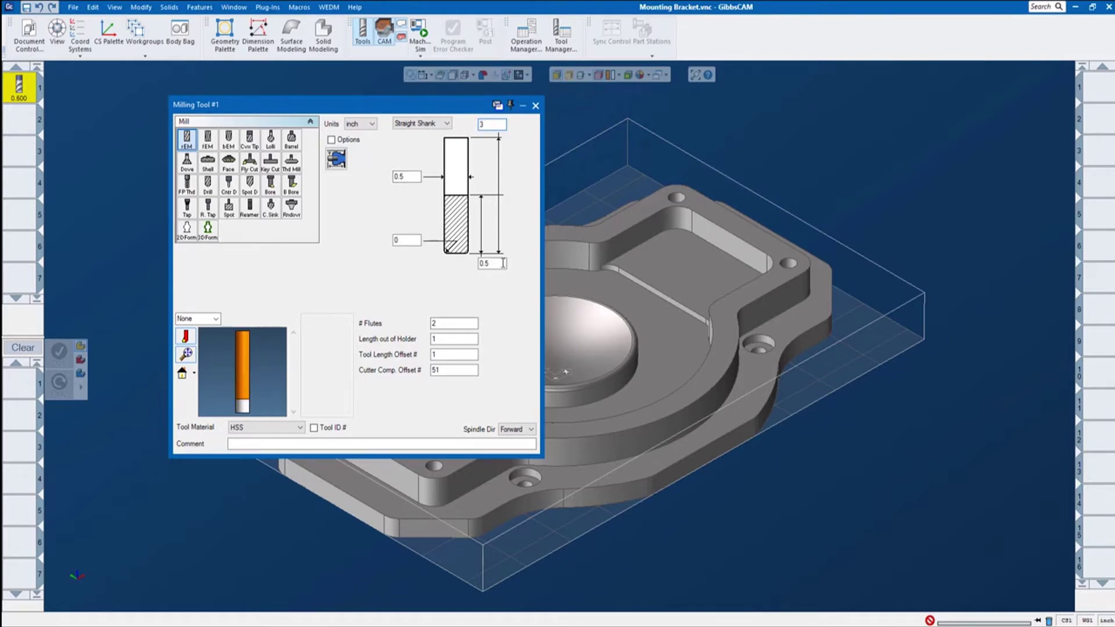
left_click(487, 263)
type("1")
Choose the standard 1/20 tool holder after browsing the available holders
left_click(216, 319)
left_click(210, 350)
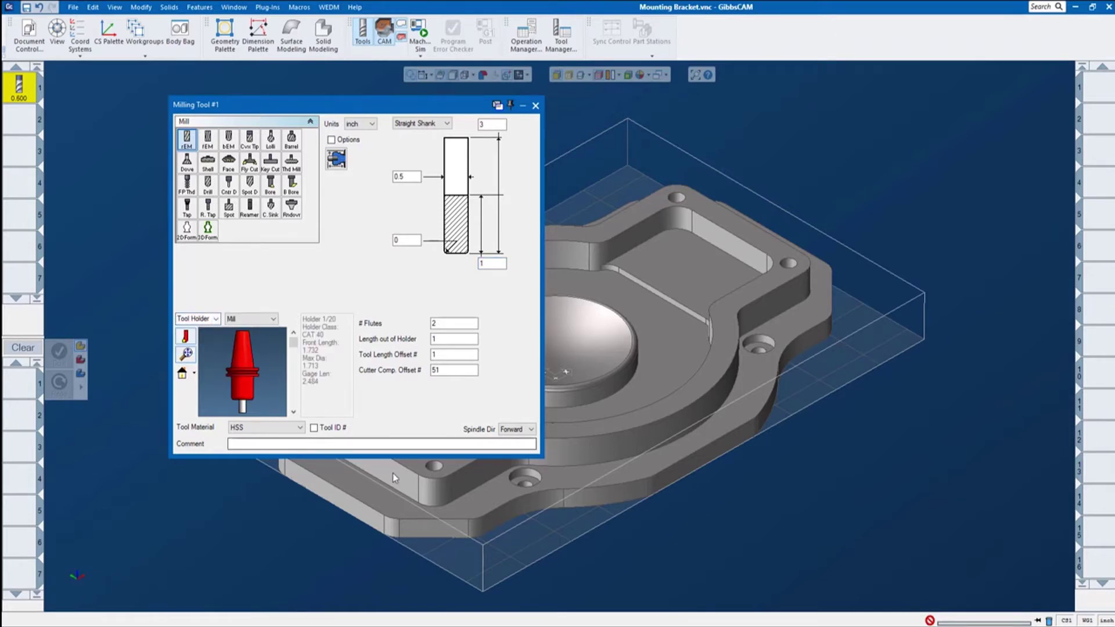
left_click(293, 413)
left_click(293, 412)
left_click(294, 413)
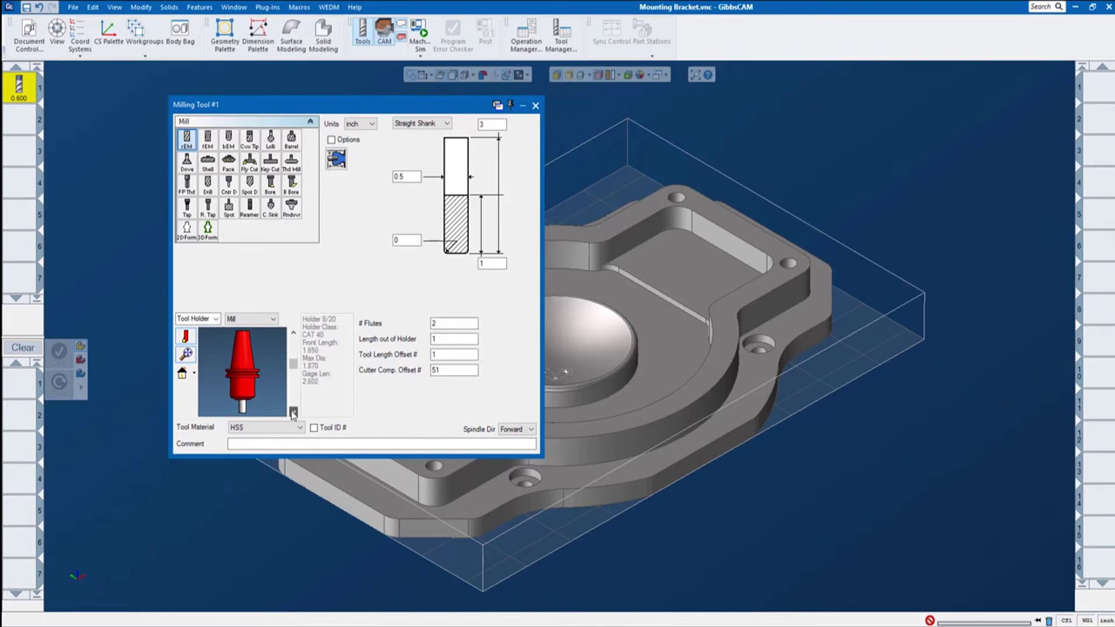
left_click(295, 383)
left_click(293, 333)
left_click(293, 333)
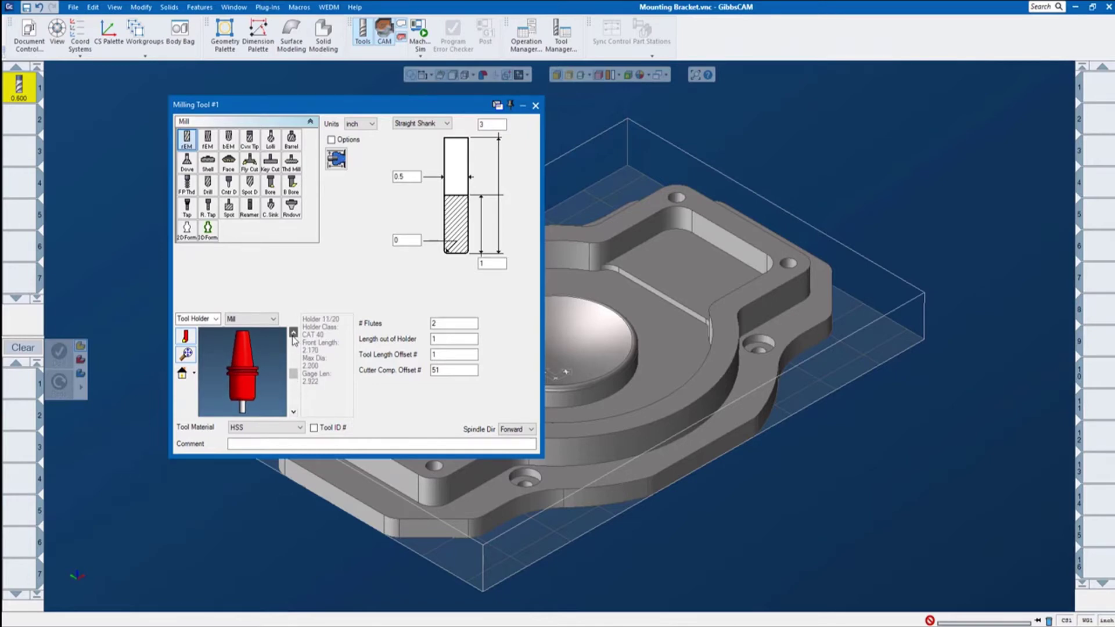
left_click(293, 333)
left_click(293, 333)
left_click(293, 333)
left_click(293, 332)
left_click(293, 333)
left_click(293, 333)
left_click(293, 333)
left_click(293, 333)
left_click(294, 333)
left_click(294, 333)
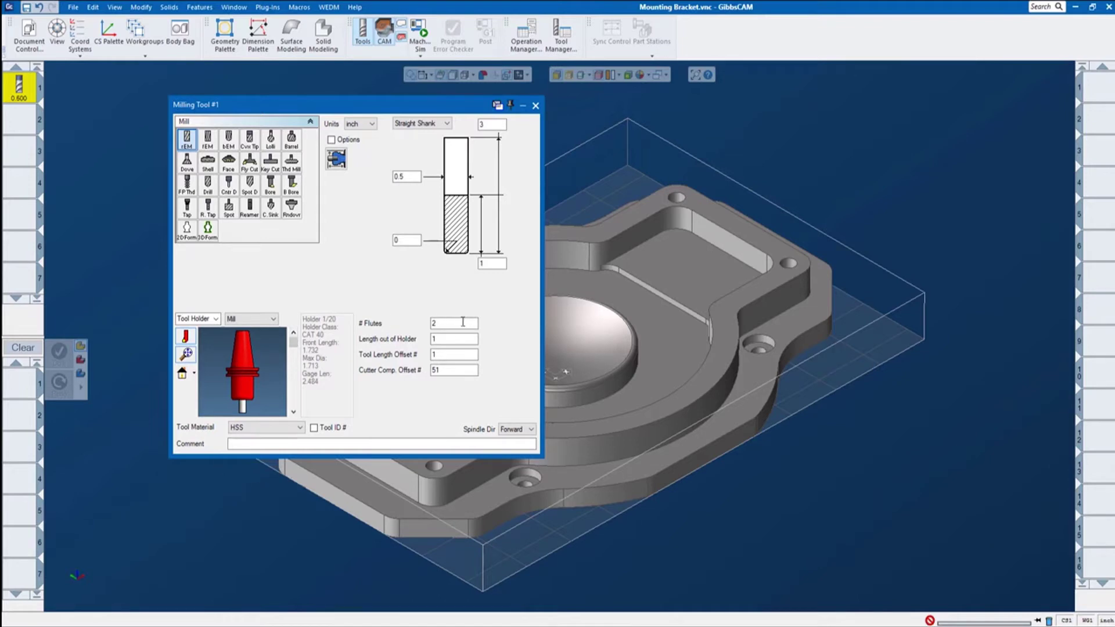
Set Length out of Holder to 2 and close the tool definition
left_click(455, 342)
type("2")
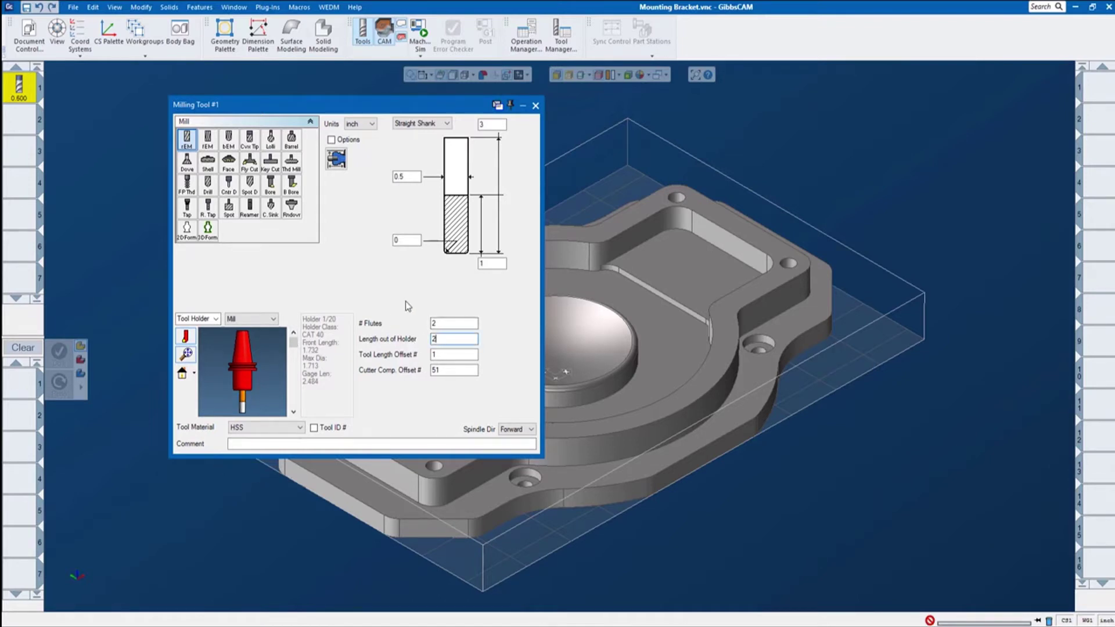
left_click(535, 105)
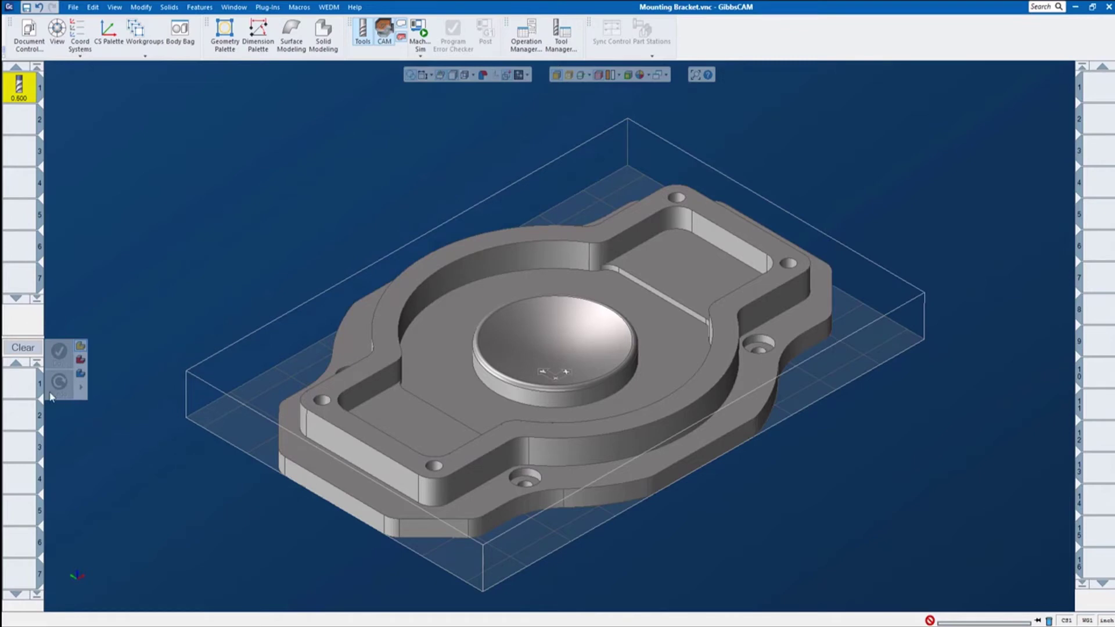
Start a new process in the first Process tile to show the Mill process types
double_click(12, 388)
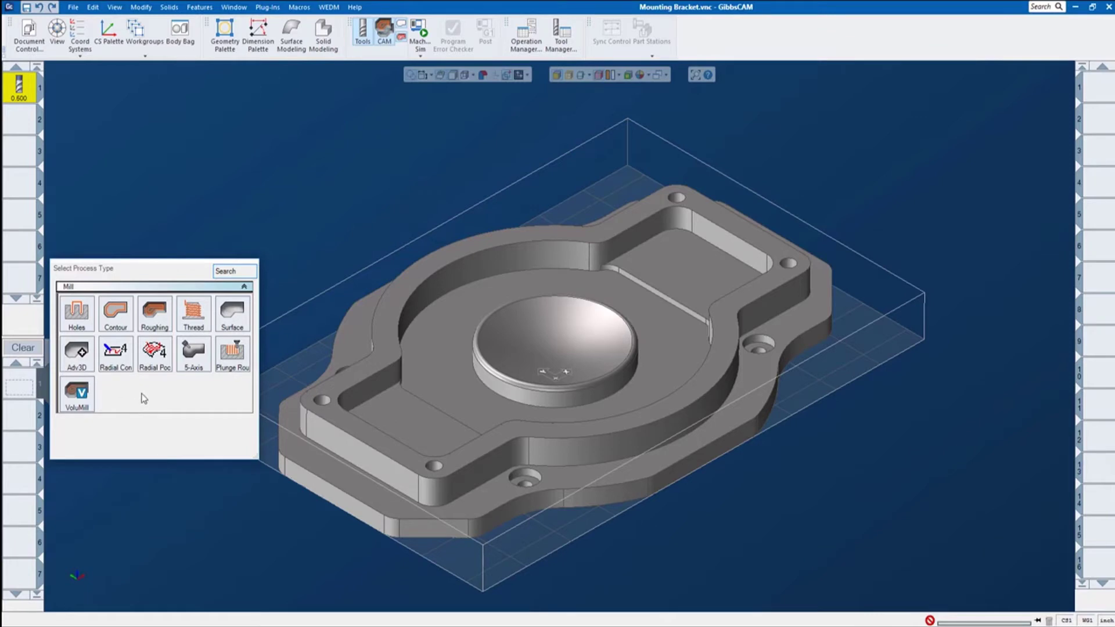
Choose a Roughing process using the 0.500 Rough Pocket end mill
left_click(155, 313)
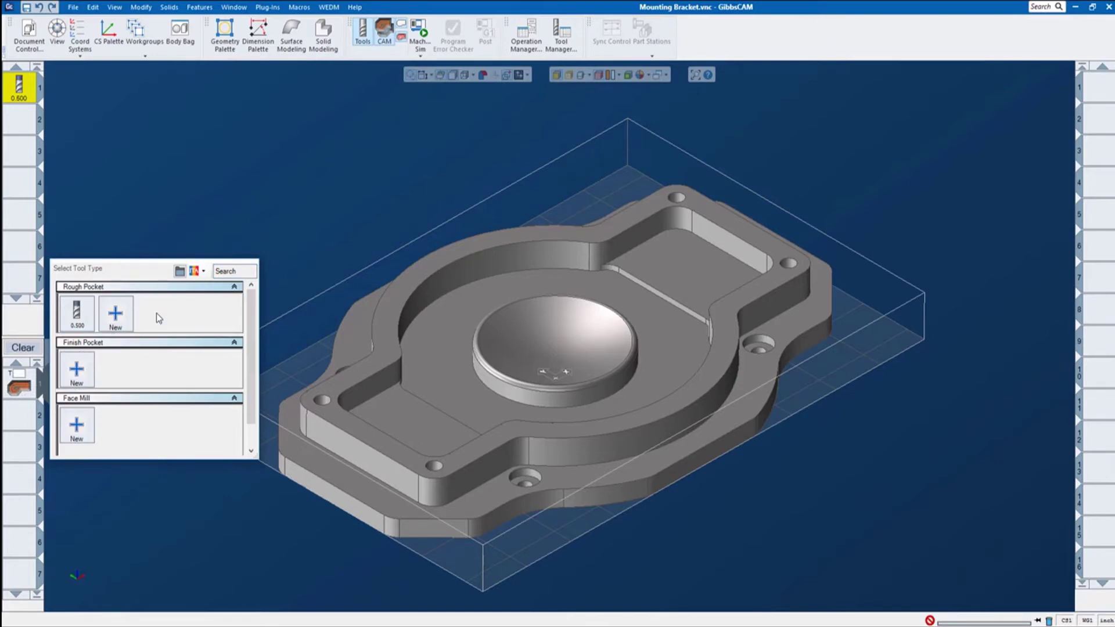
mouse_move(74, 305)
left_click(84, 327)
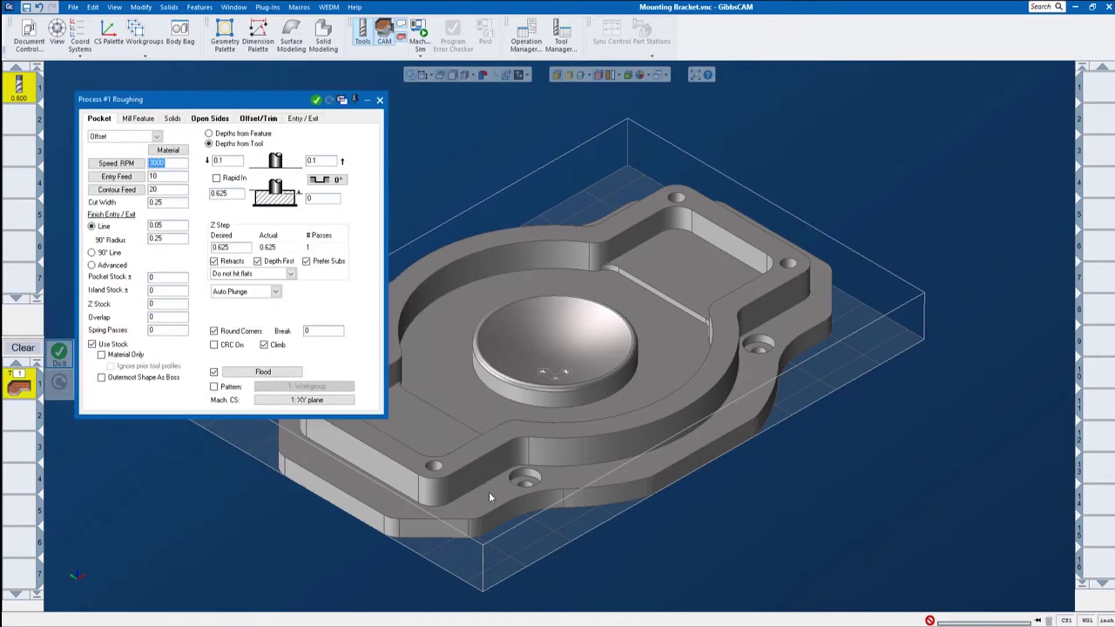
Reposition the Process #1 Roughing dialog to enter the 3000 RPM spindle speed
left_click_drag(203, 107, 215, 97)
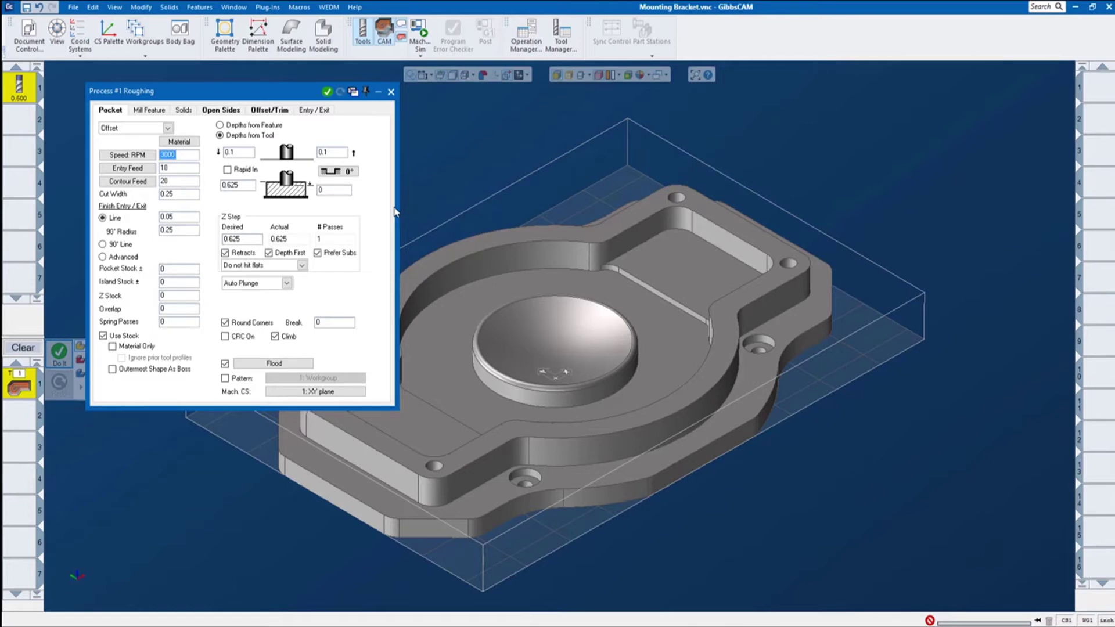
Change both upper depth fields from 0.1 to 0.8 and the lower depth from 0.625 to 0.7
left_click(237, 153)
left_click(482, 246)
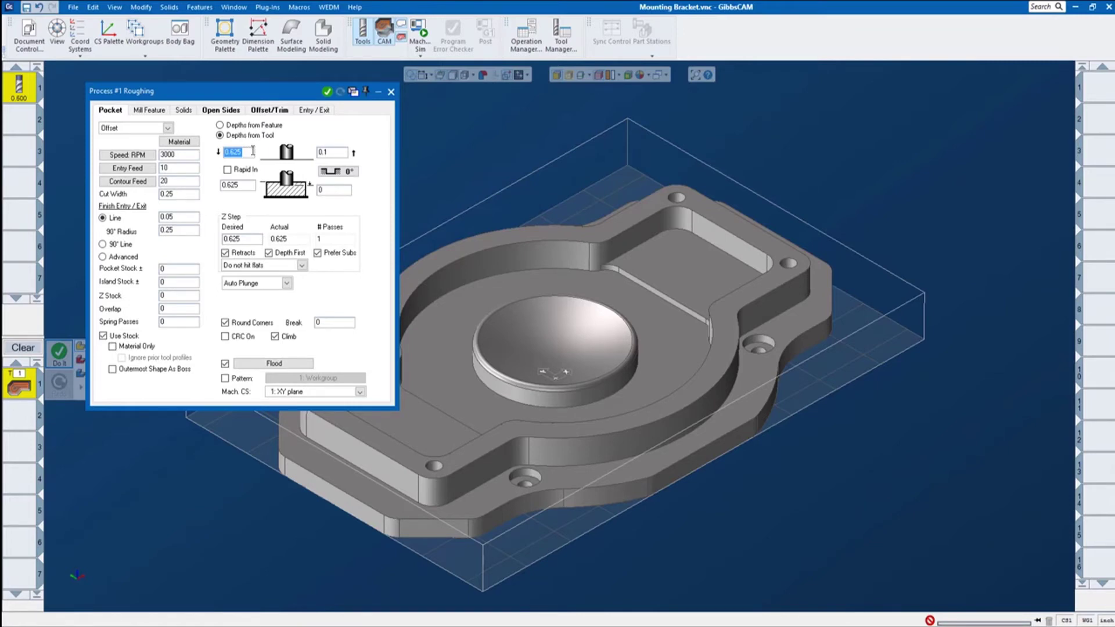
left_click_drag(248, 152, 223, 152)
key("BackSpace")
type("0.8")
left_click_drag(324, 156, 308, 154)
type(".8")
left_click(248, 186)
key("BackSpace")
left_click(336, 190)
Try generating the toolpath, then open and dismiss the part's right-click options
left_click(61, 363)
right_click(476, 250)
left_click(464, 137)
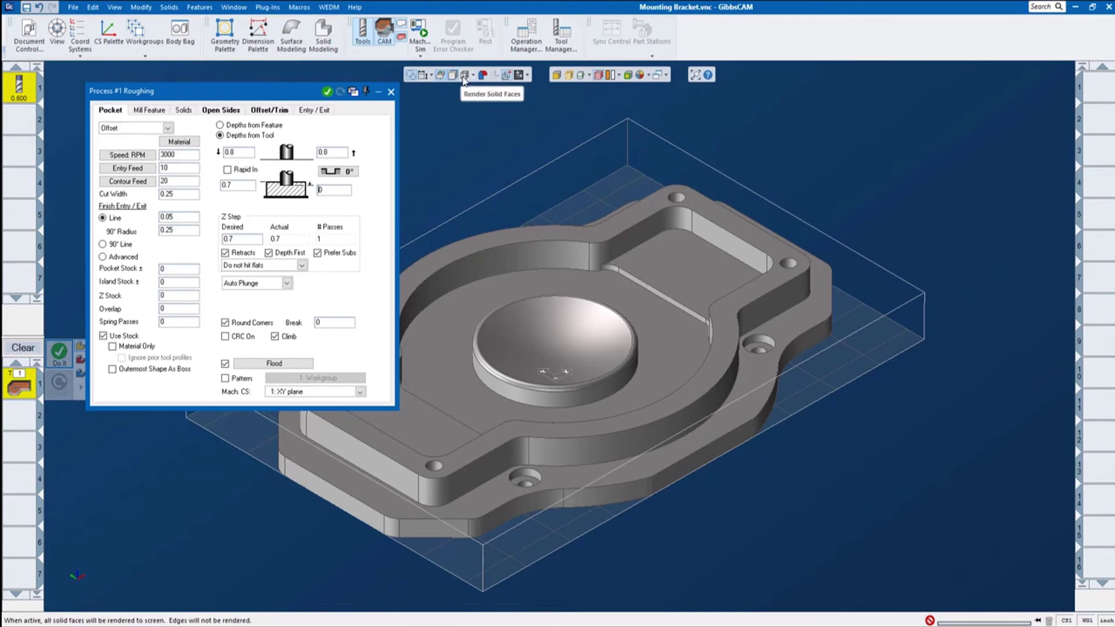
Test face and solid picks, then select the whole bracket solid and generate the roughing toolpath
left_click(557, 80)
left_click(617, 226)
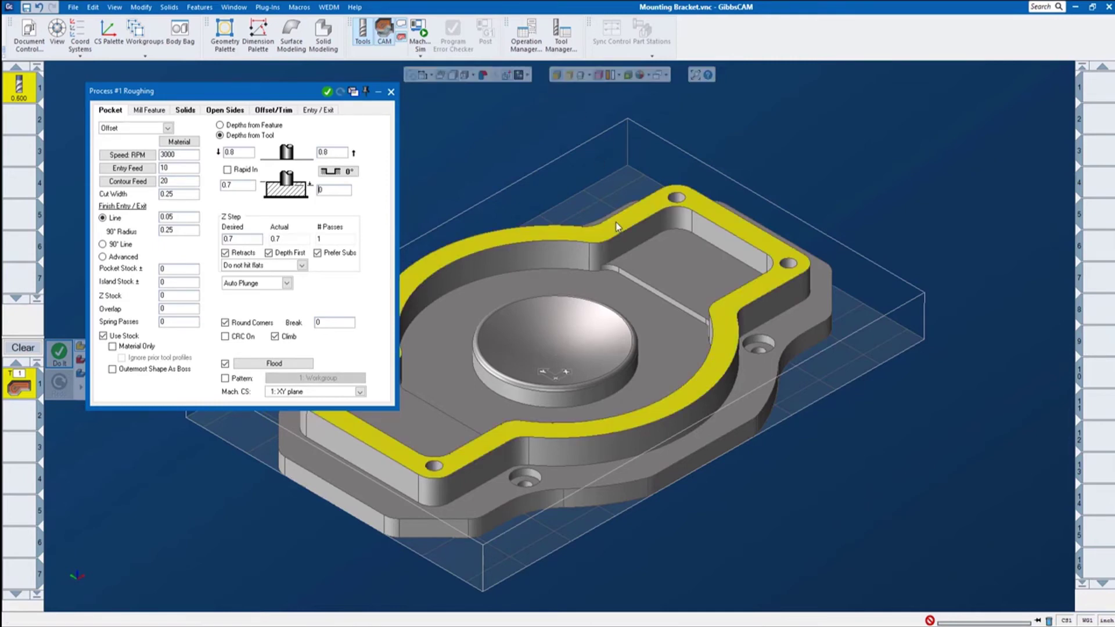
left_click(566, 169)
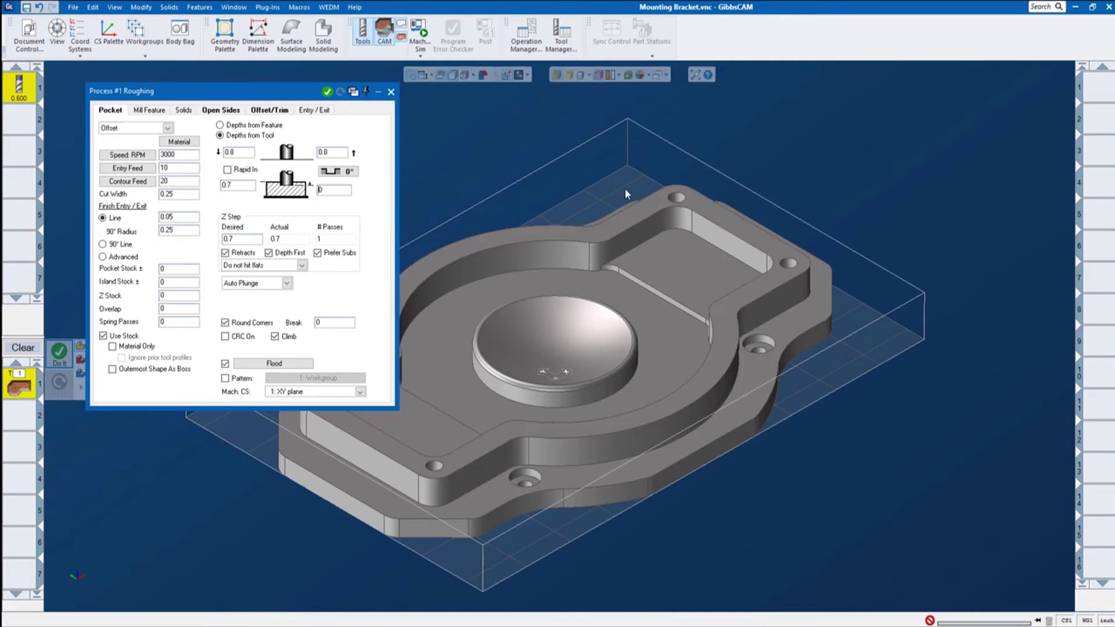
double_click(624, 250)
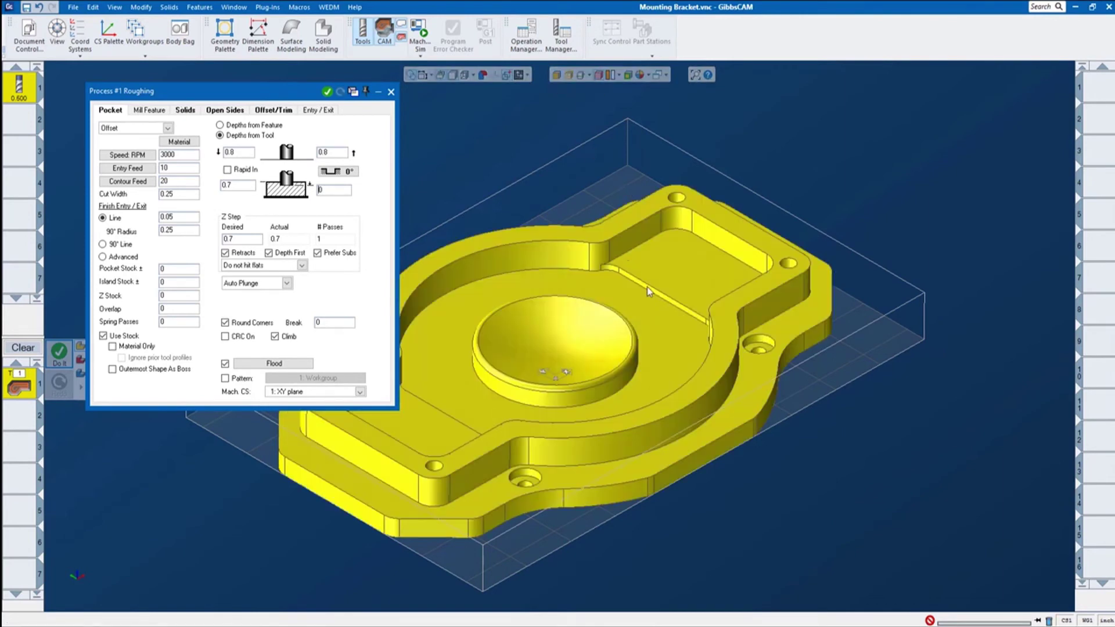
left_click(566, 108)
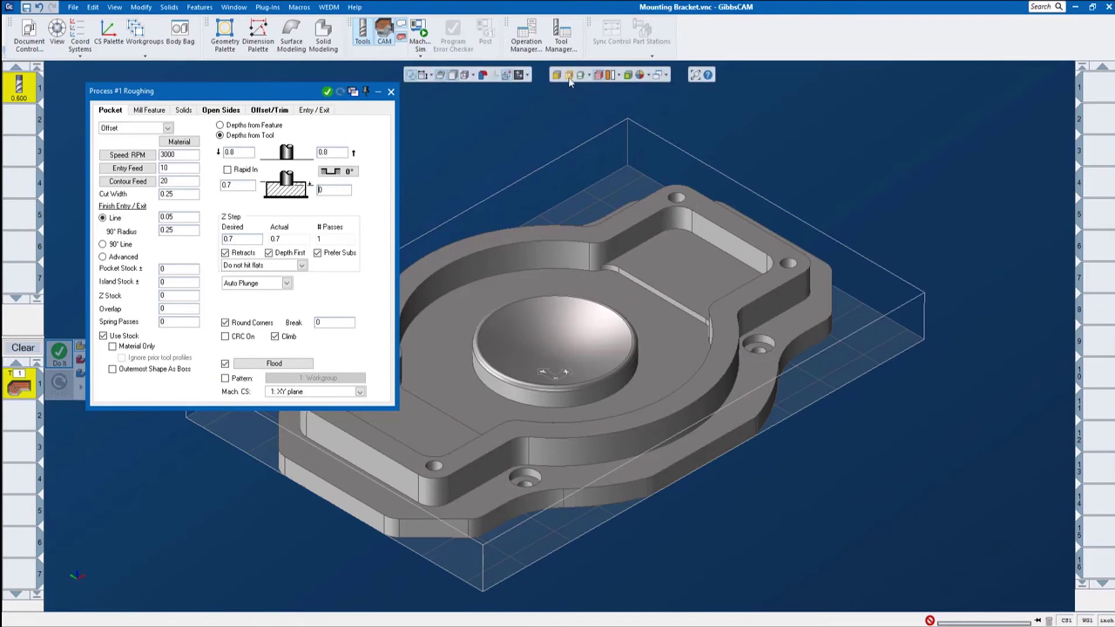
left_click(568, 76)
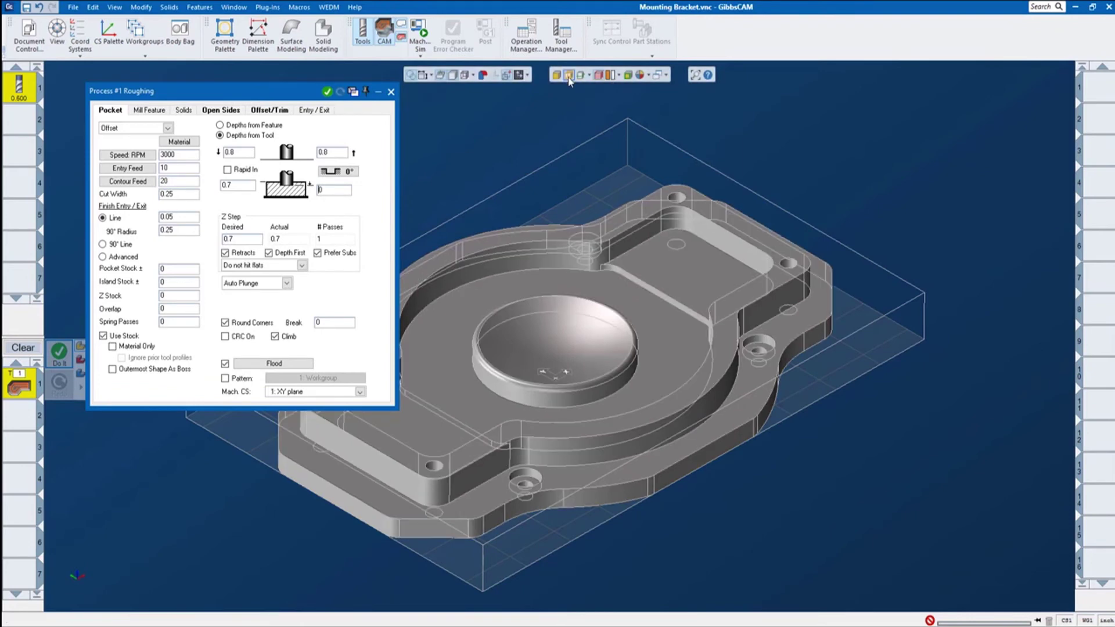
left_click(569, 76)
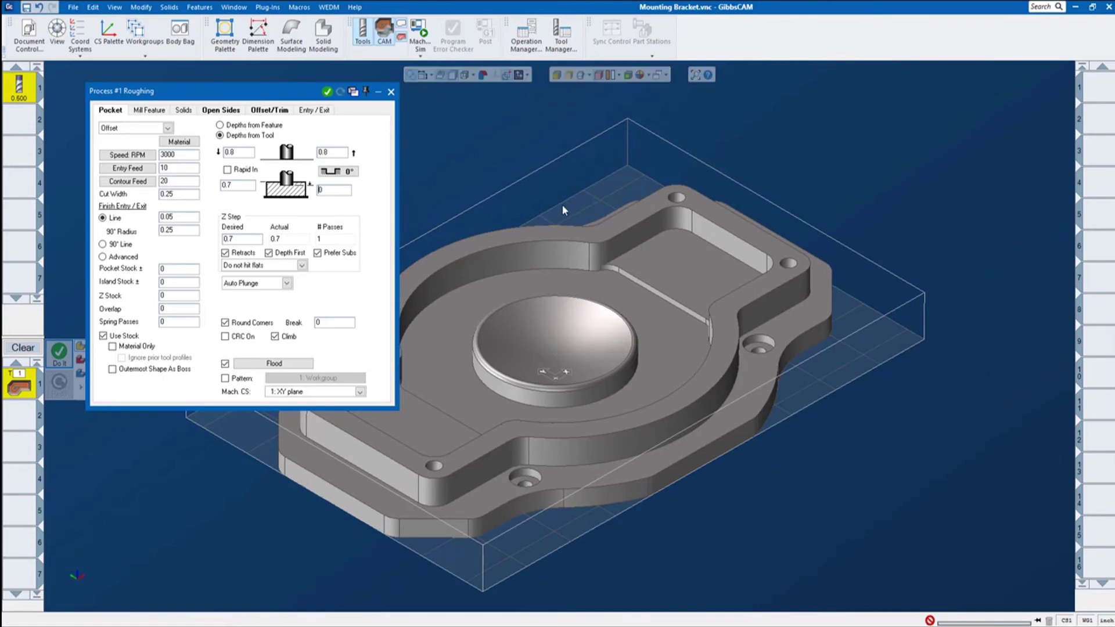
left_click(558, 236)
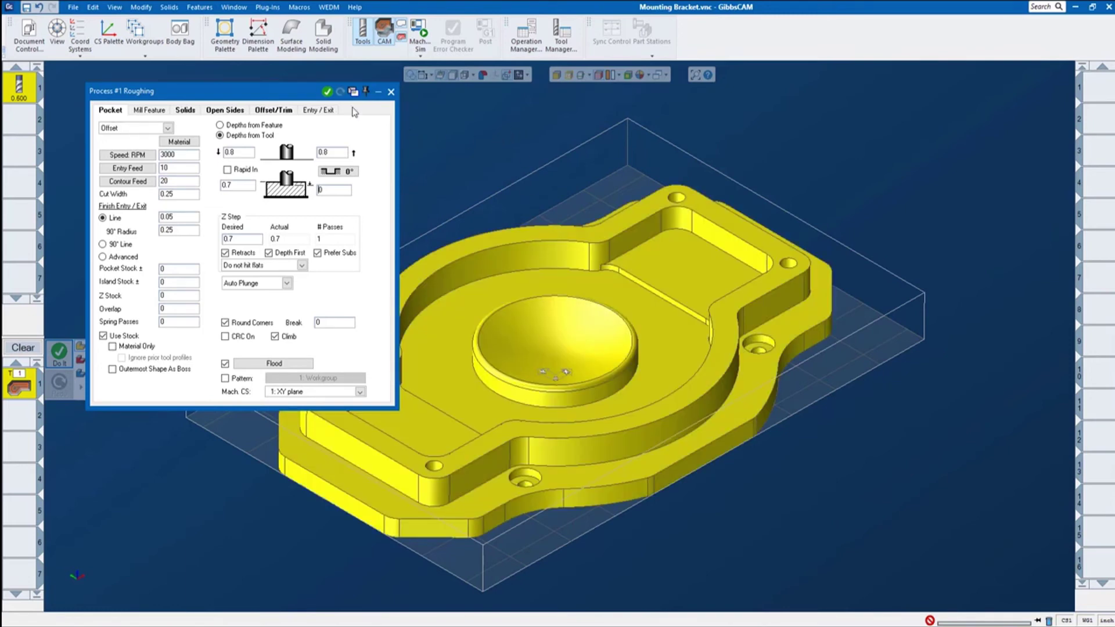
left_click(328, 92)
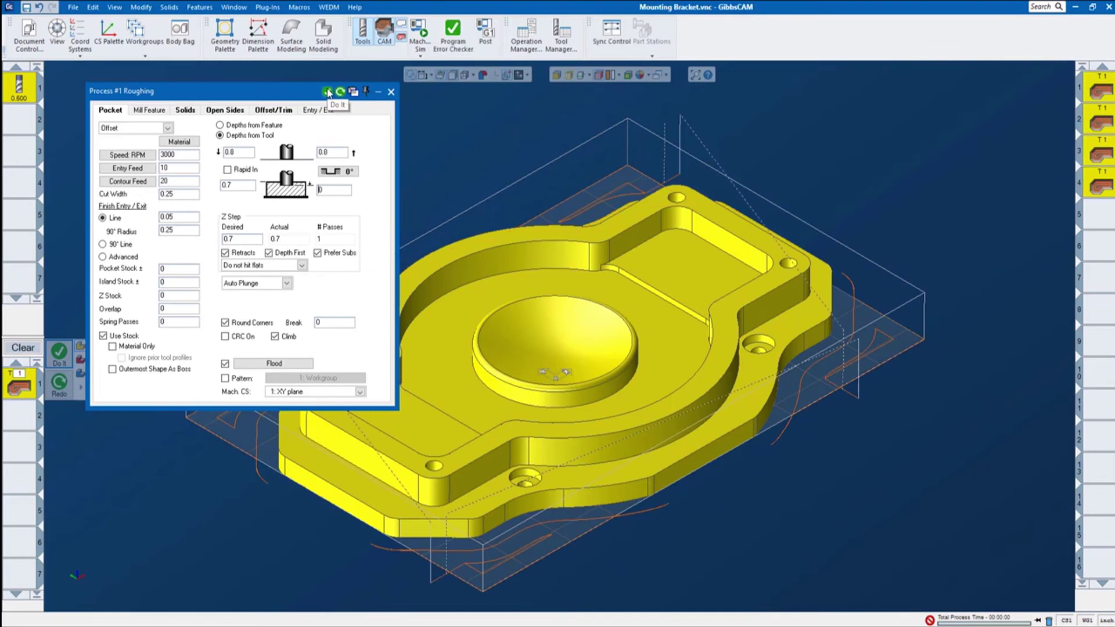
Replace the roughing Z Step Desired value with 0.1 so the cut takes 7 passes
left_click_drag(292, 99, 261, 86)
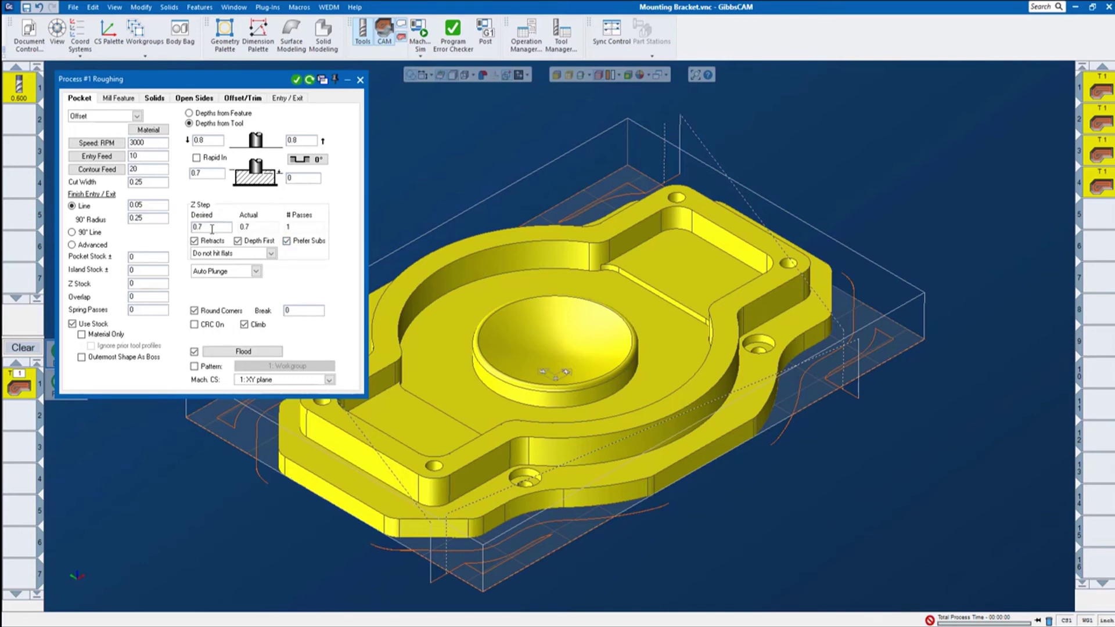
left_click_drag(201, 228, 192, 228)
key("BackSpace")
left_click_drag(257, 82, 299, 85)
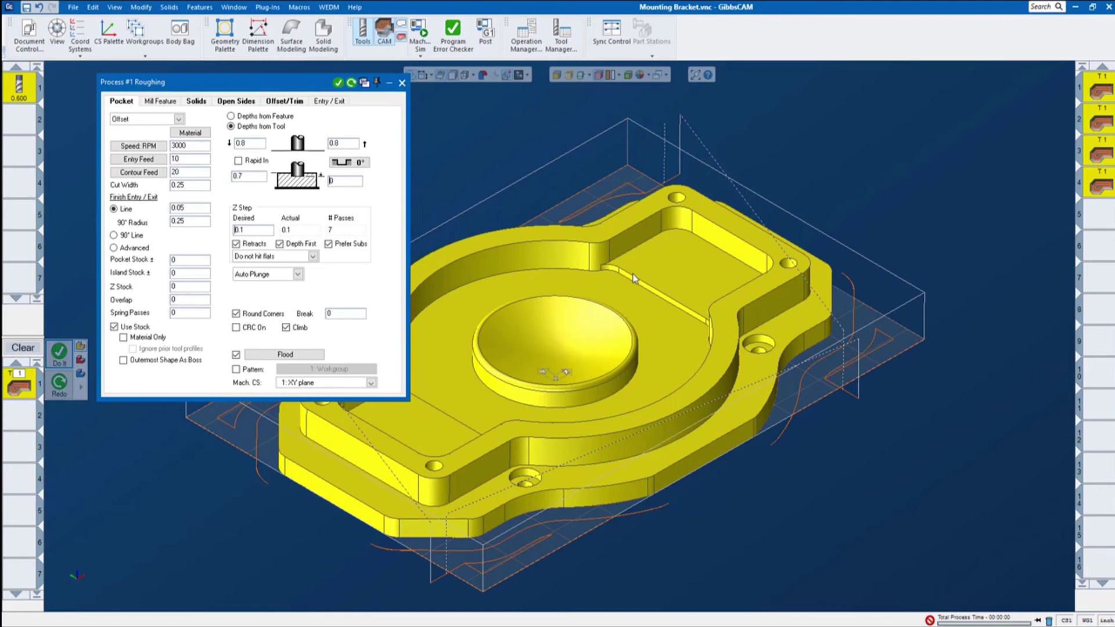
Redo the part's roughing toolpath with the 0.1 step-down and close the Process #1 Roughing dialog
right_click(620, 297)
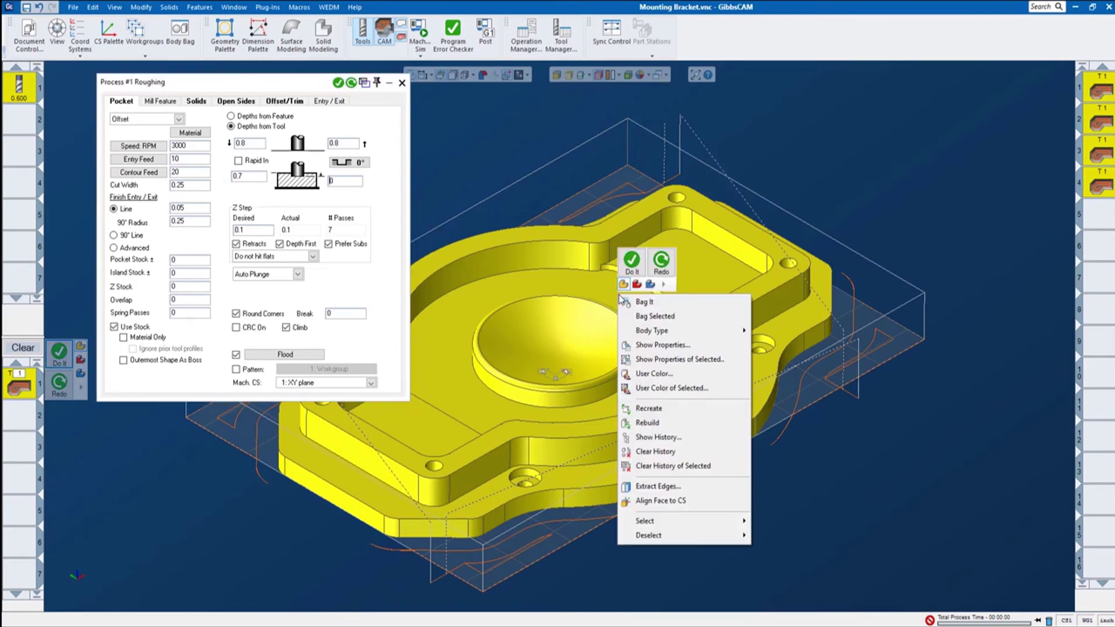
left_click(665, 264)
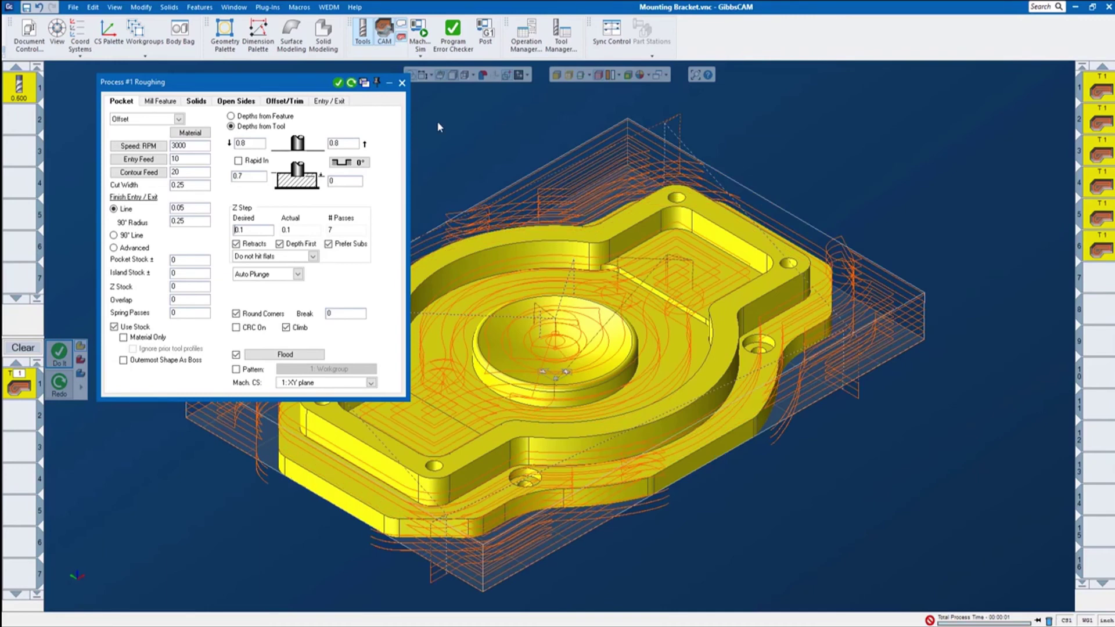
left_click(402, 82)
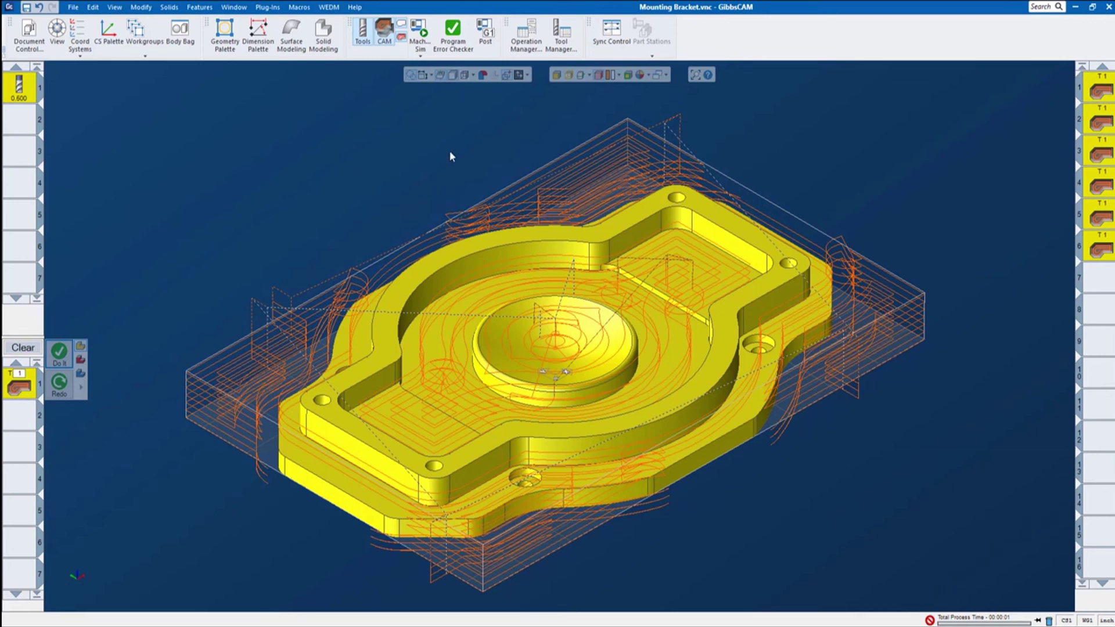
left_click(419, 54)
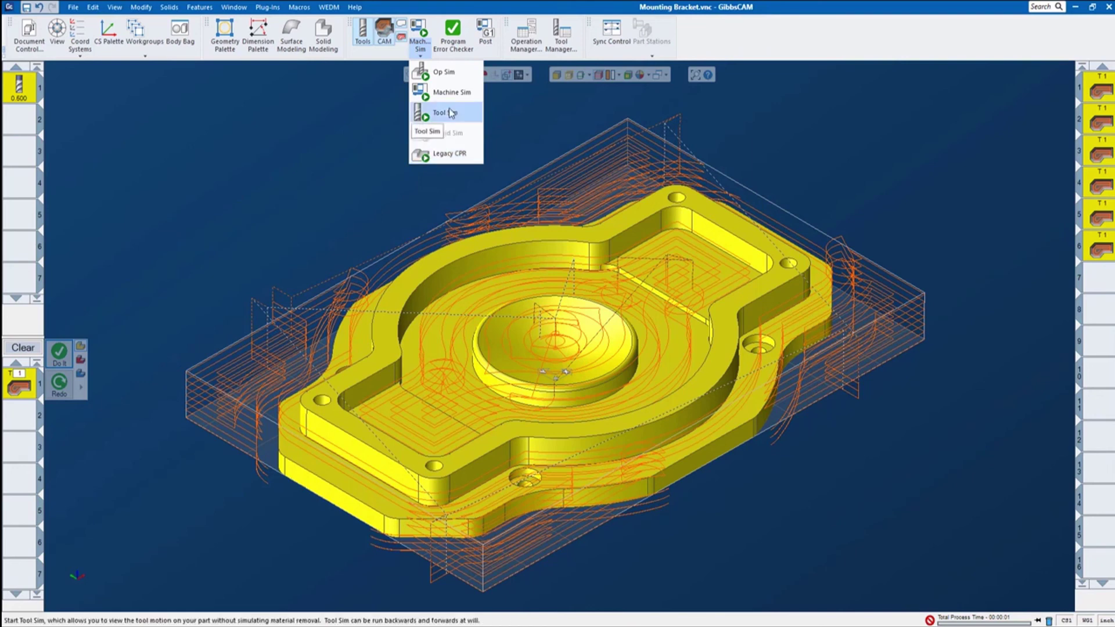
Play the roughing cut in Op Sim, replay it slower from raw stock, then open Post Processor
left_click(443, 74)
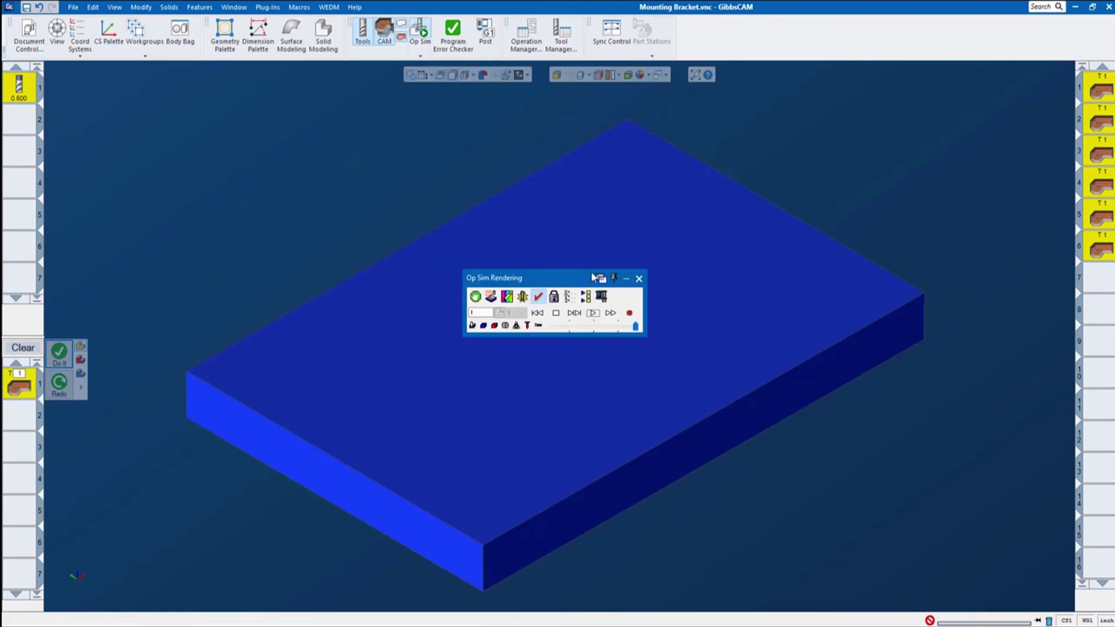
left_click_drag(567, 279, 896, 108)
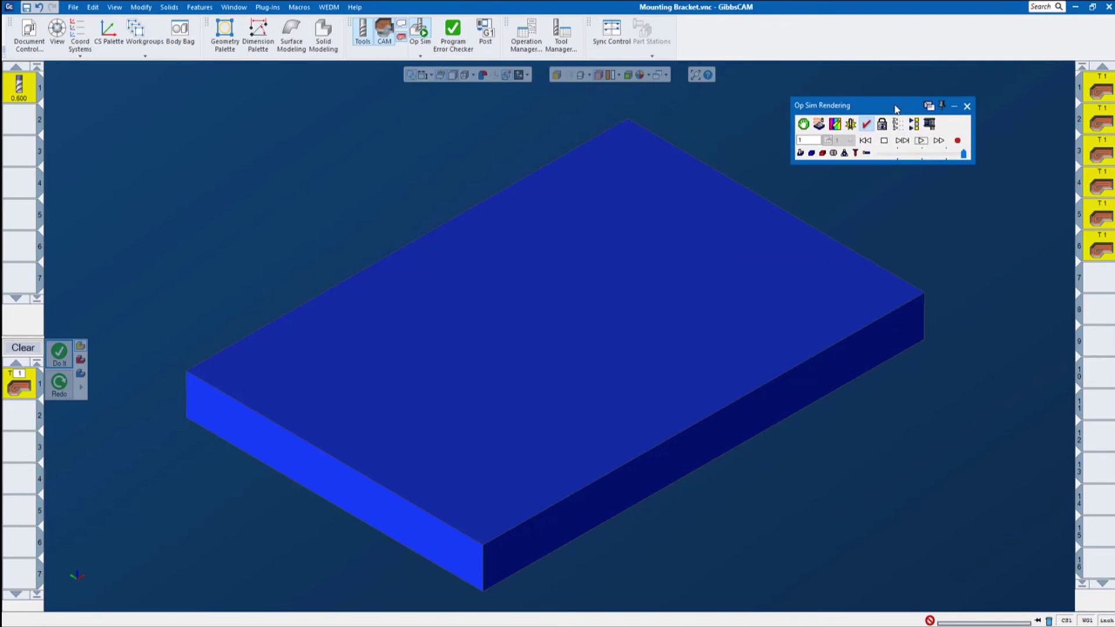
left_click(921, 140)
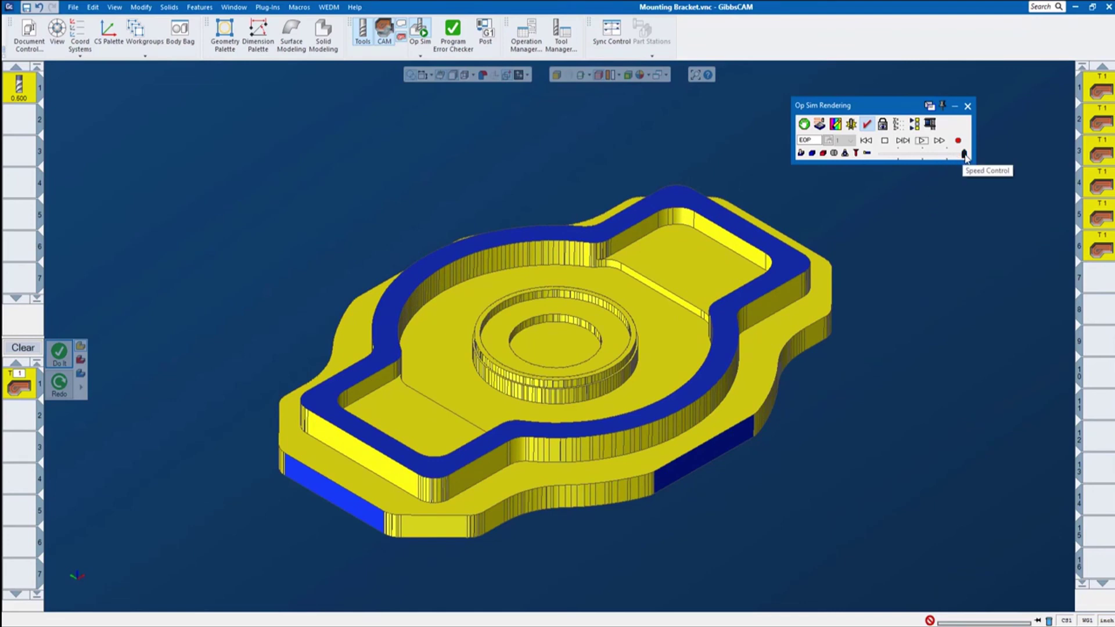
left_click_drag(964, 154, 929, 154)
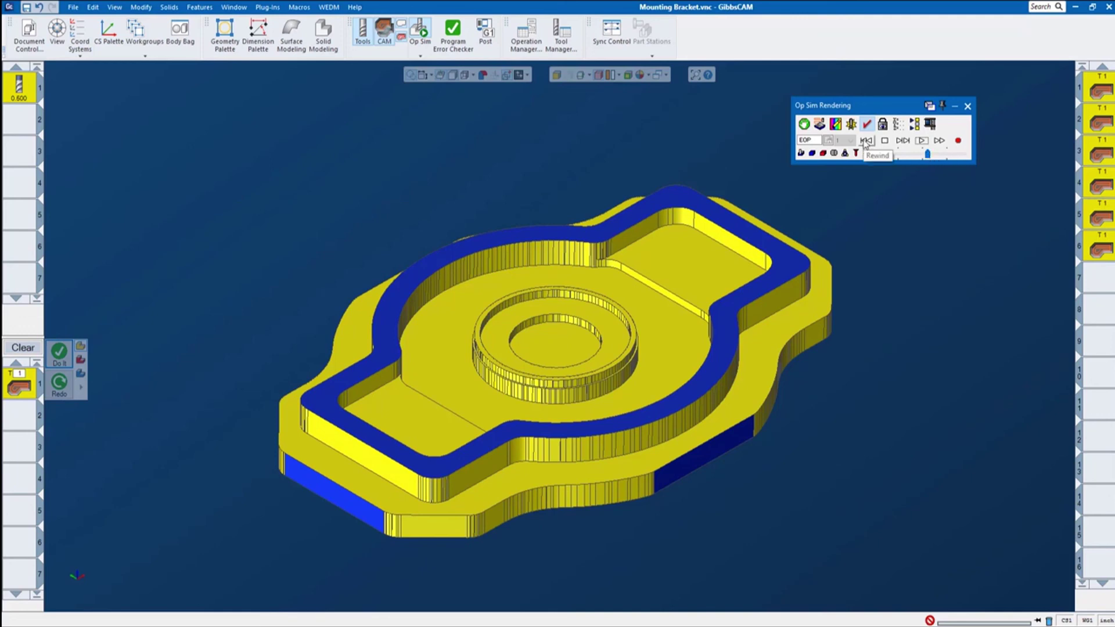
left_click(866, 141)
left_click(922, 141)
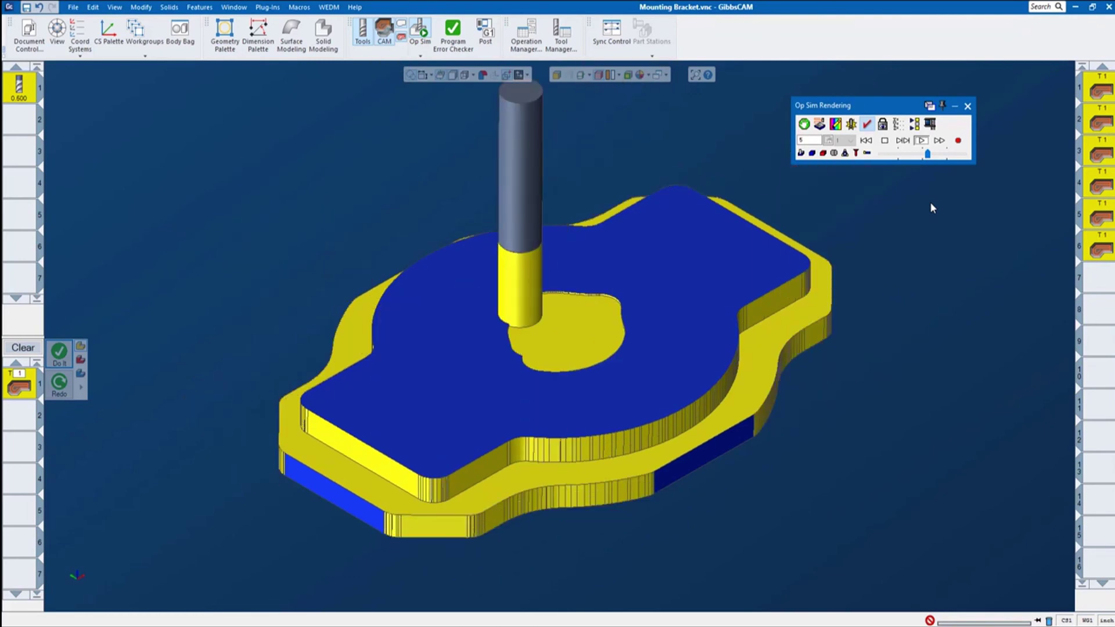
left_click(967, 106)
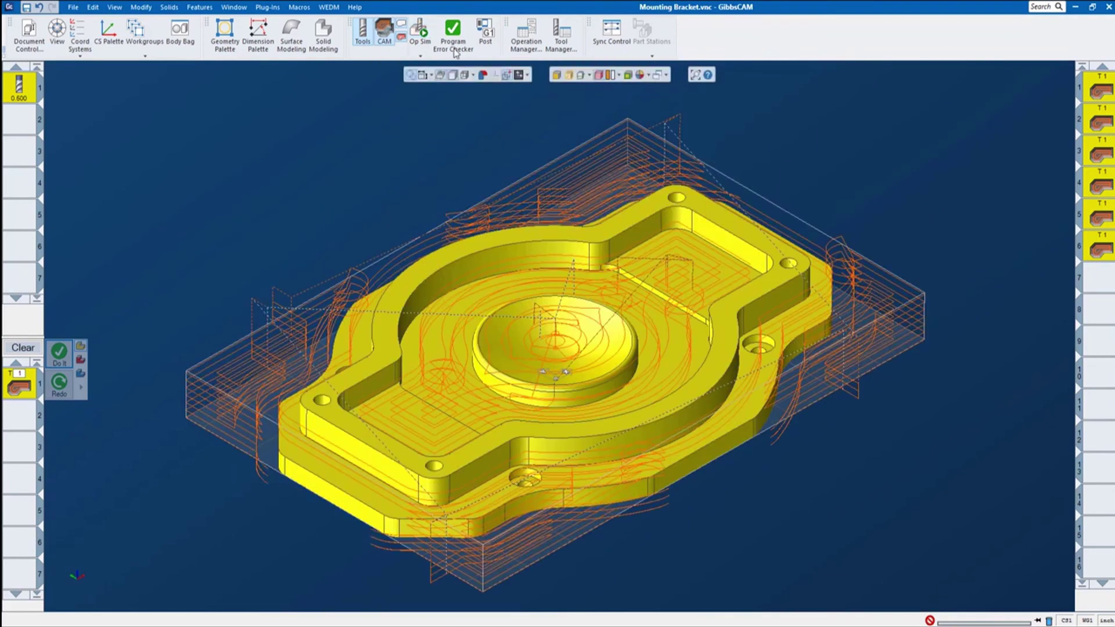
left_click(487, 36)
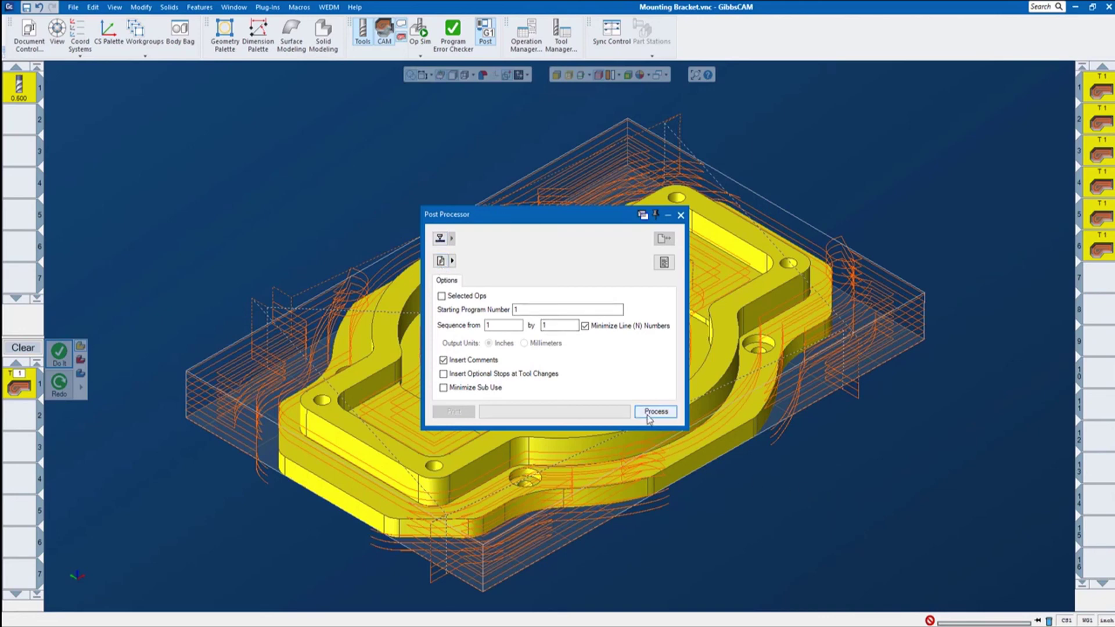
Close the Post Processor dialog without posting any code
left_click(681, 216)
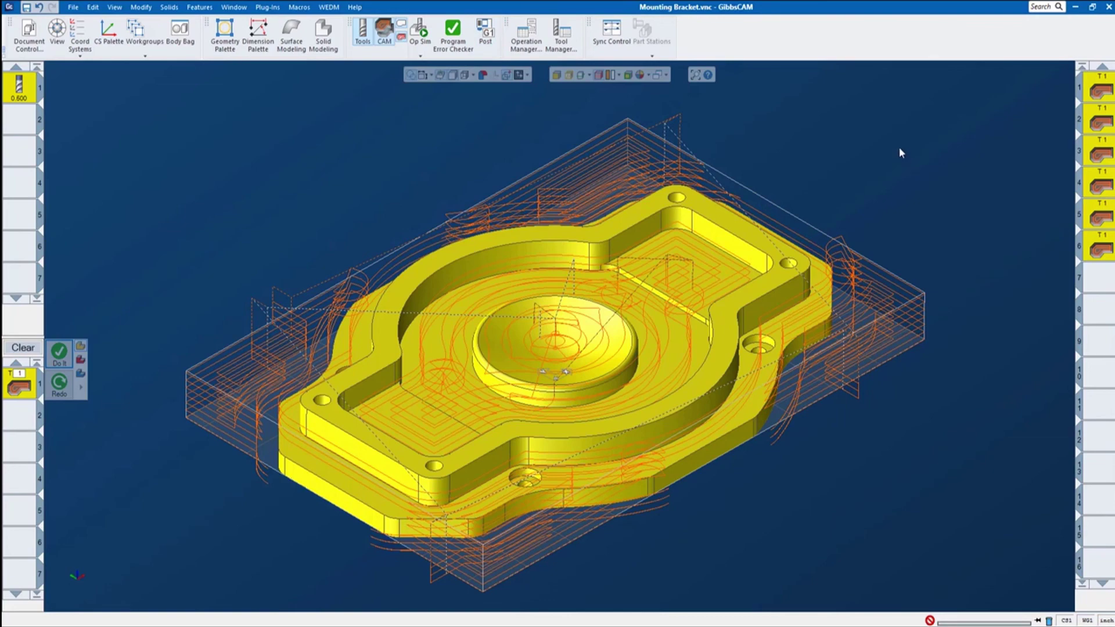